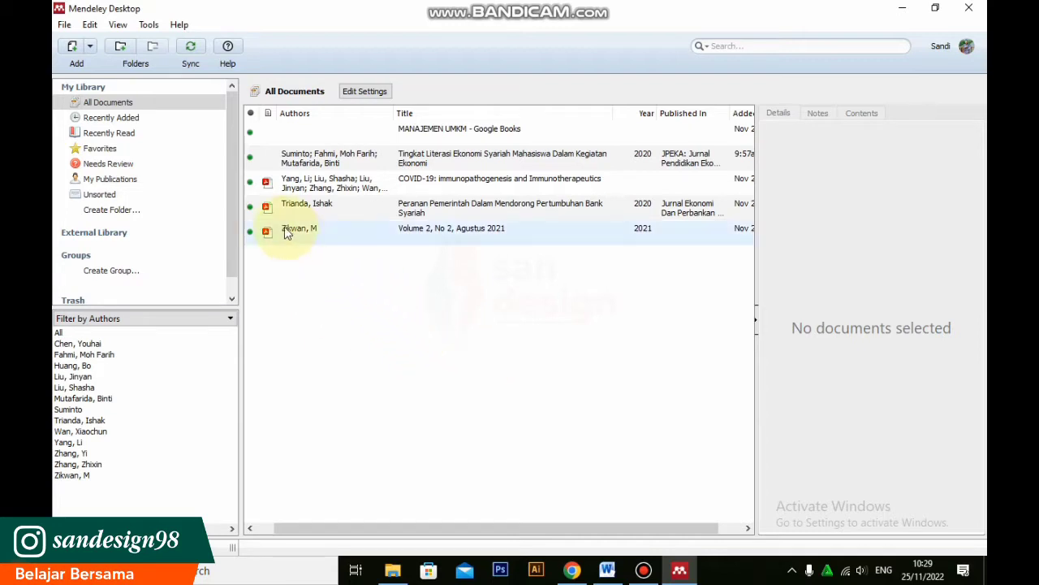
Add the 1419-Article Text file to the library from the SEMESTER 5 folder inside the Kuliah STAIS BINJAI documents folder
click(91, 48)
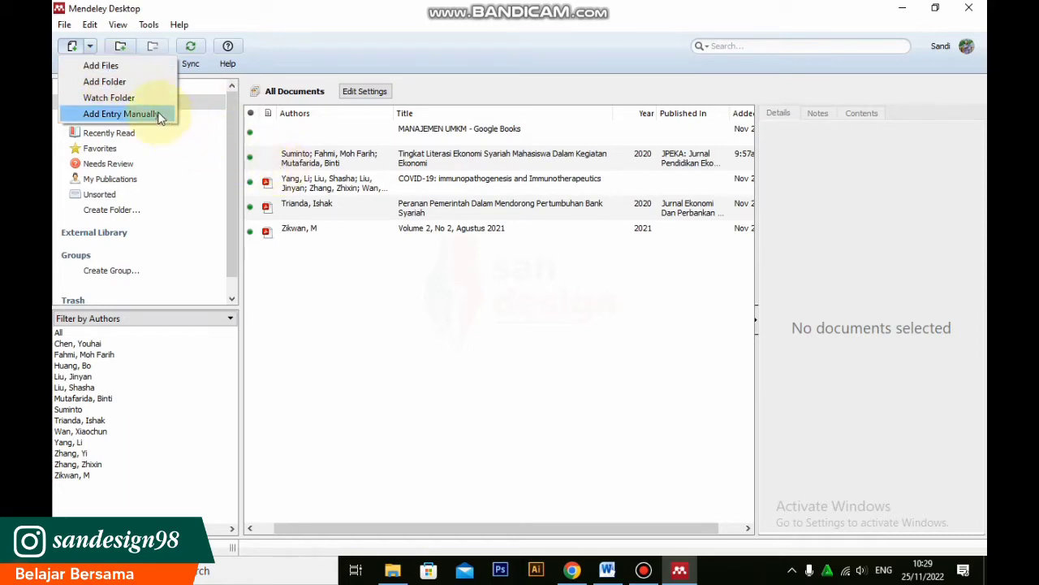
click(108, 68)
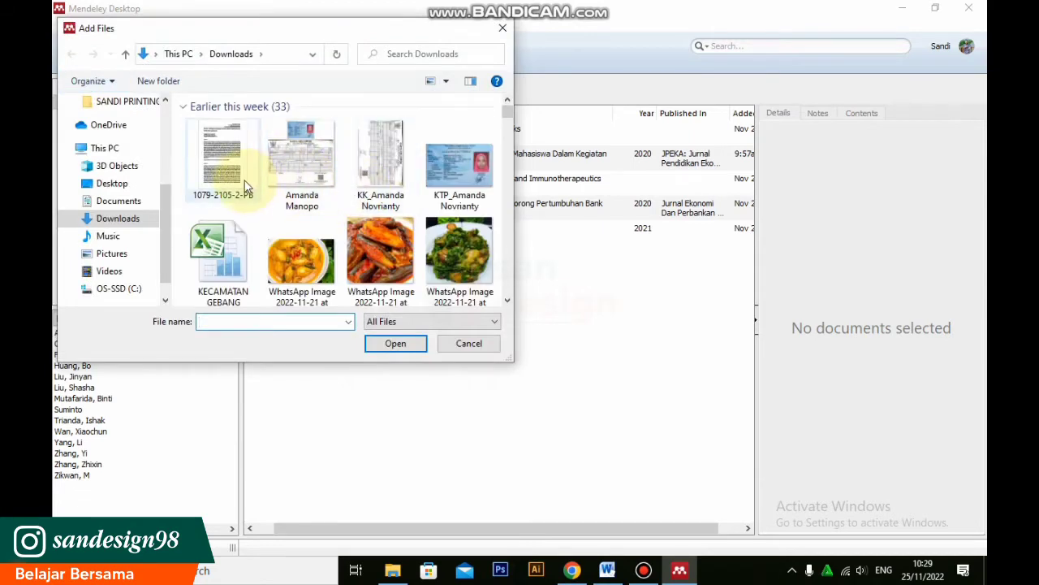
click(122, 201)
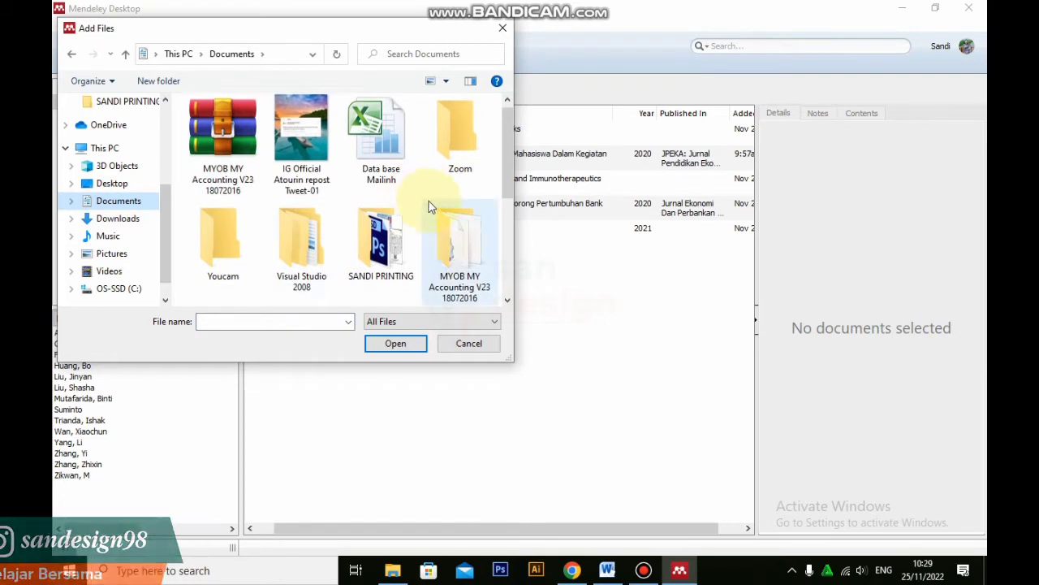
scroll(430, 207, down, 3)
double_click(380, 186)
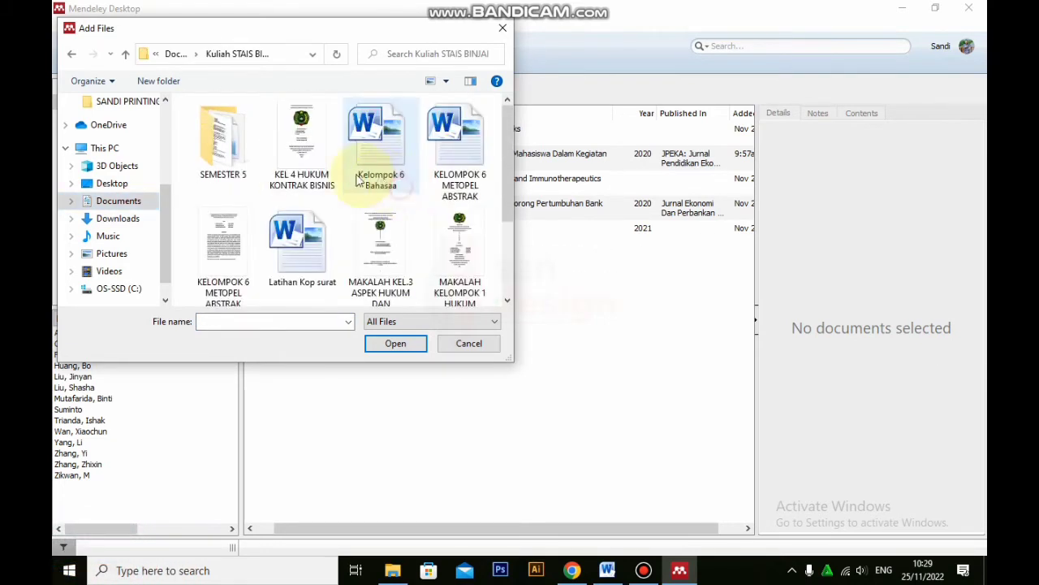
double_click(225, 152)
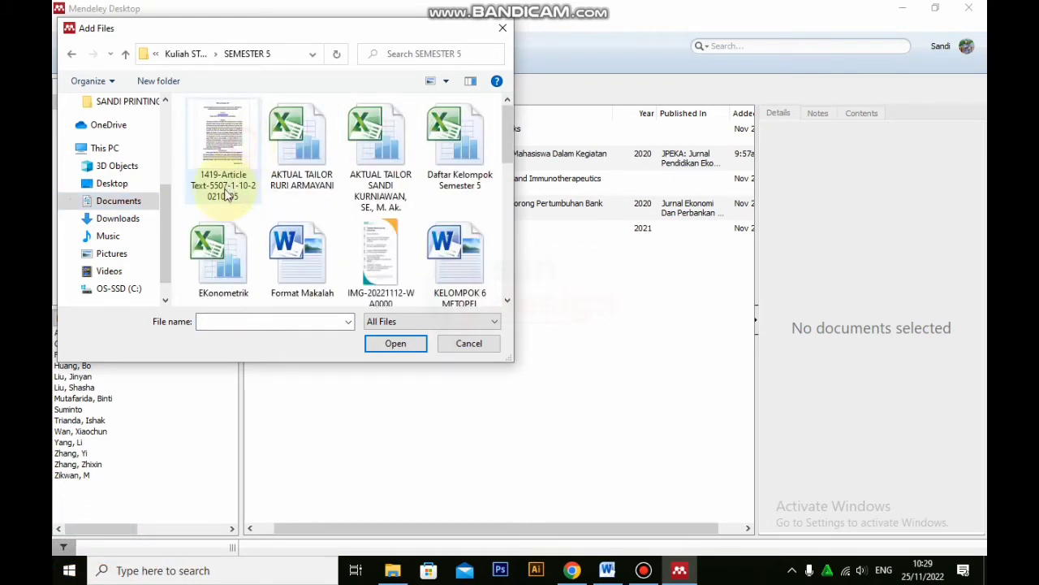
click(225, 191)
click(401, 343)
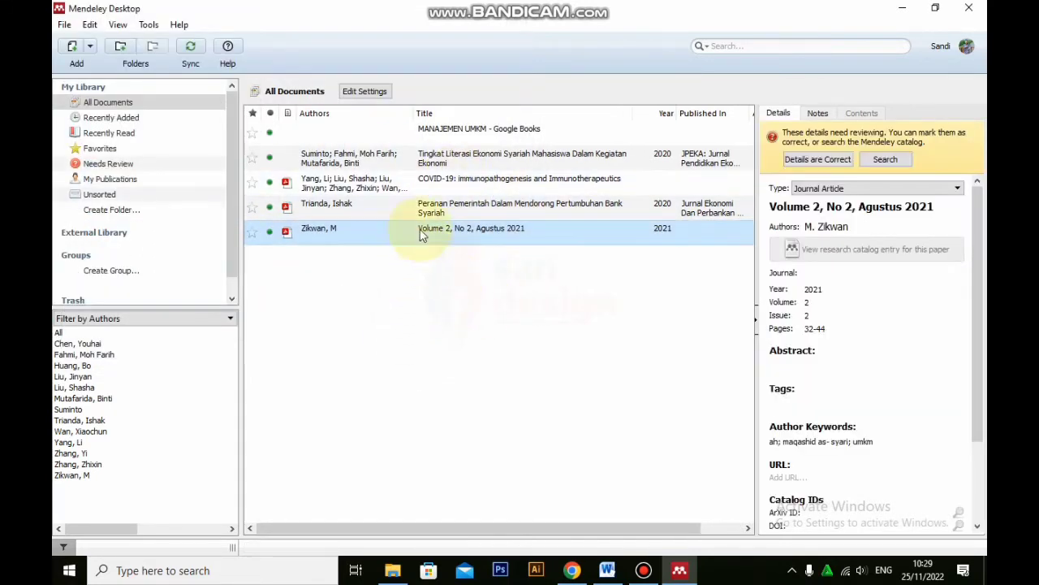
View the details of the library entry "COVID-19: immunopathogenesis and Immunotherapeutics"
click(445, 156)
click(444, 266)
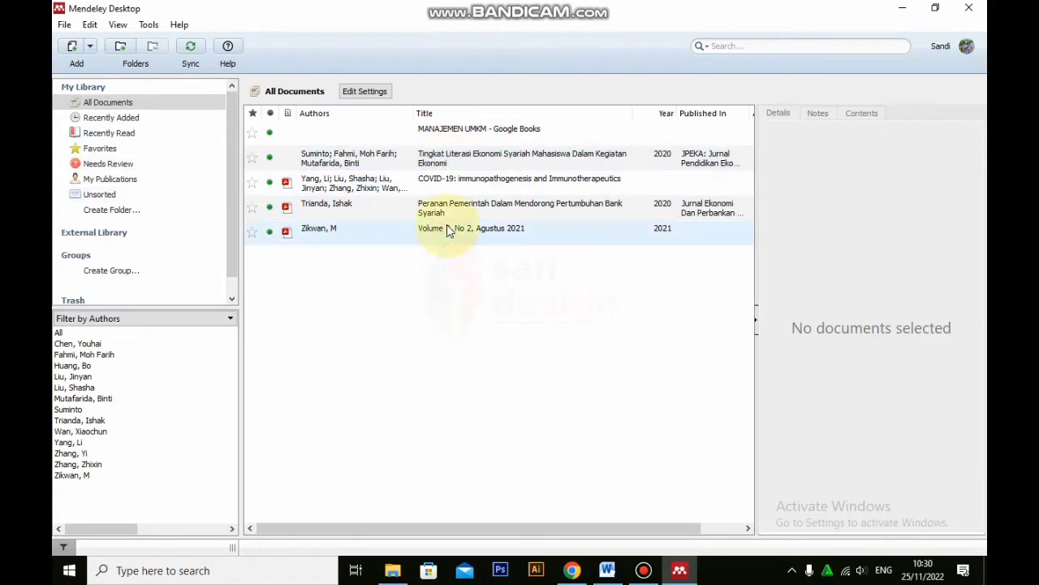
click(428, 182)
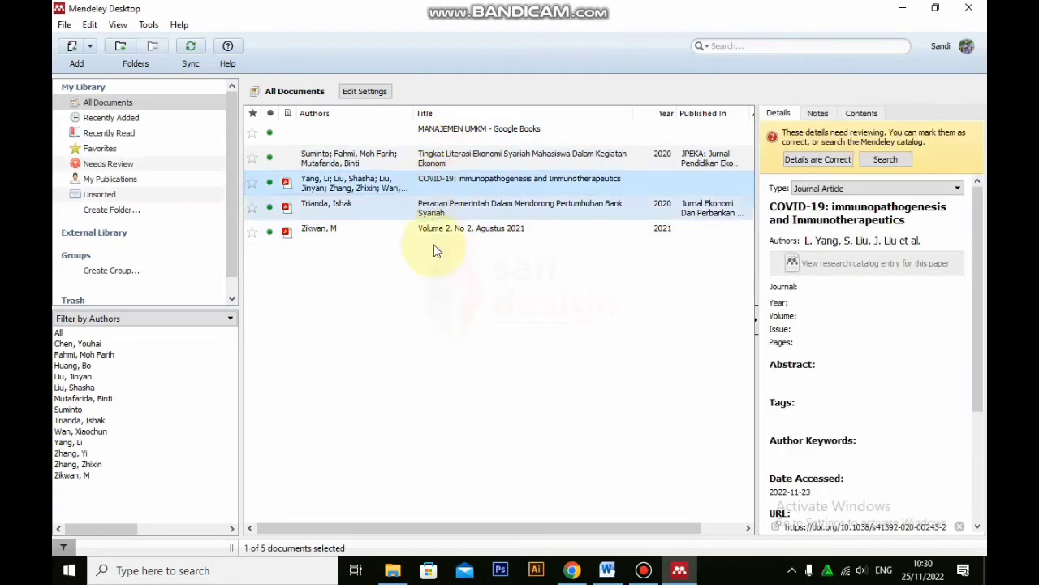
Start a manual library entry and set its document type to Book
click(91, 47)
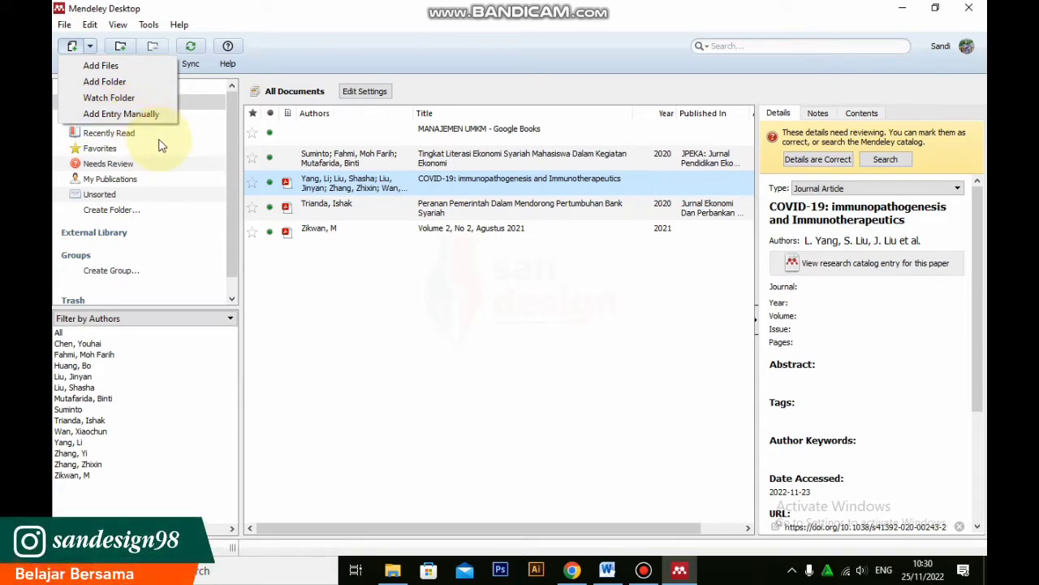
click(121, 113)
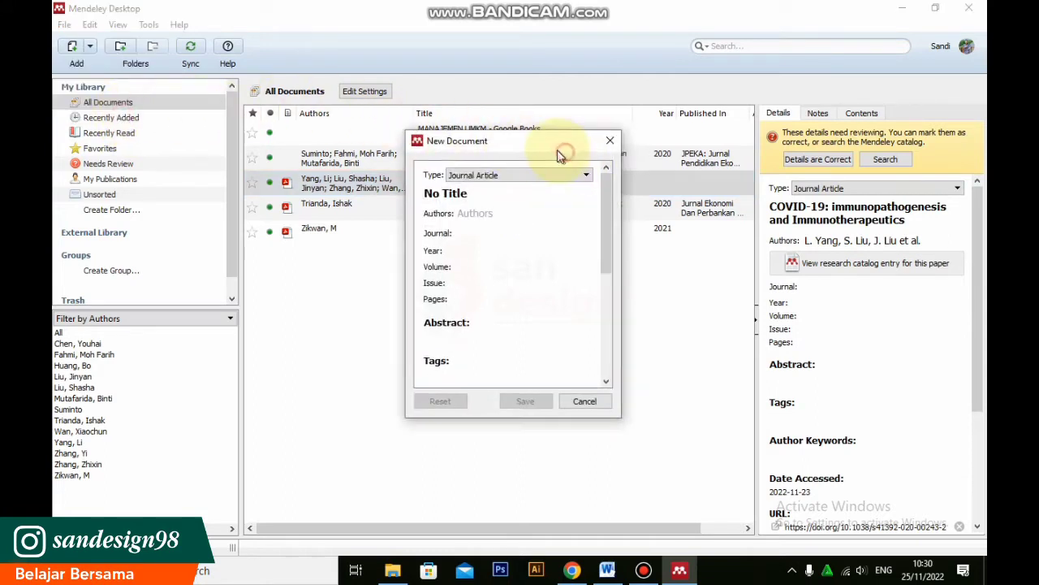
drag(561, 155, 541, 142)
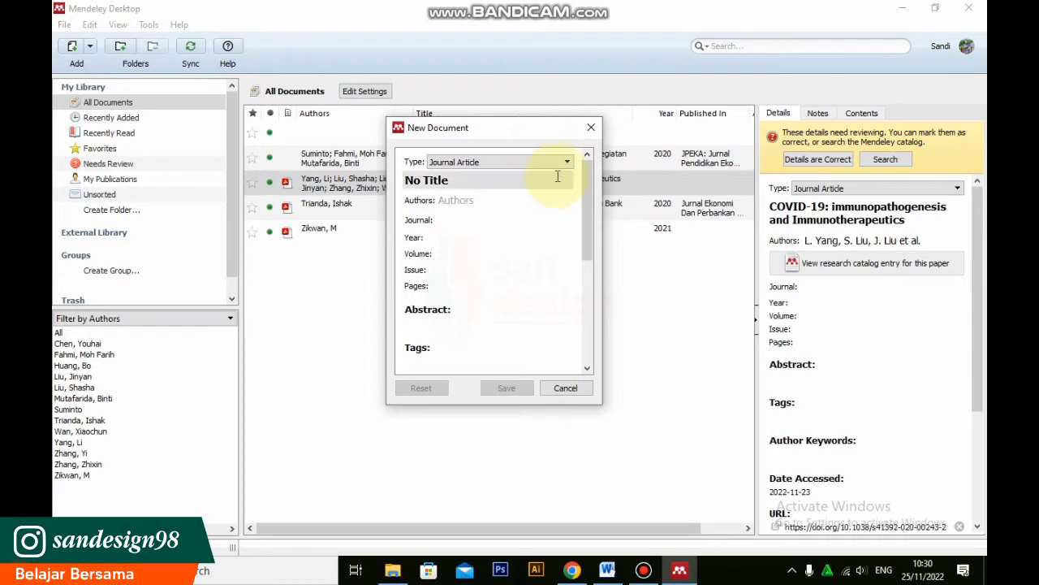
click(559, 161)
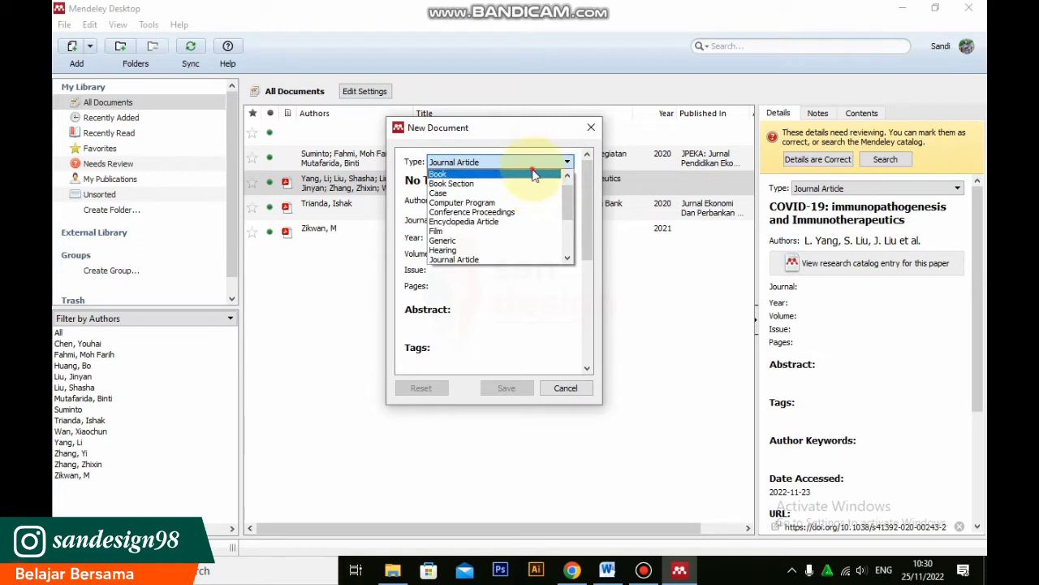
click(533, 174)
Review the document types available for the new entry, keeping Book selected
click(534, 162)
scroll(524, 231, down, 2)
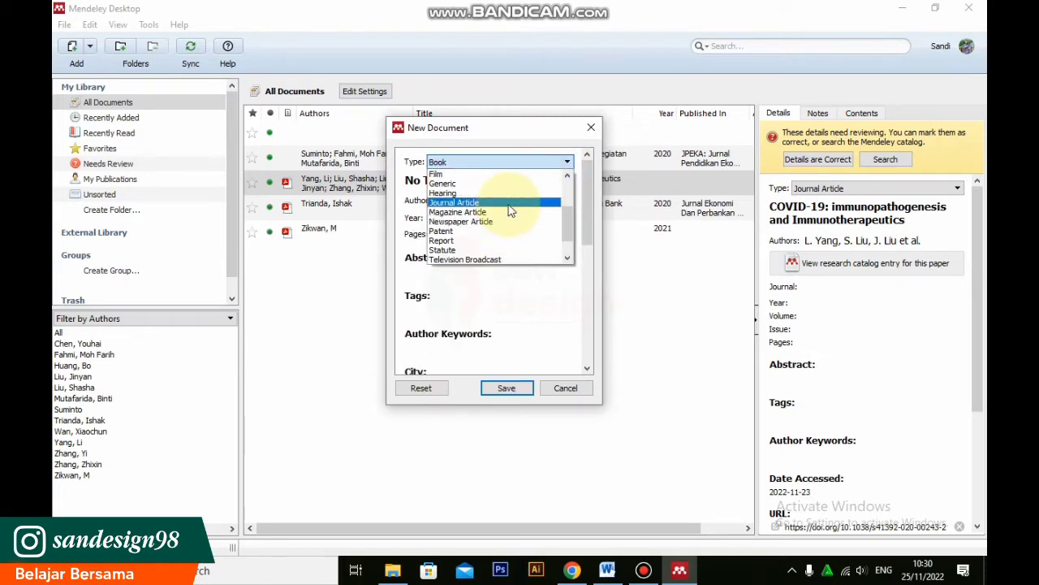
scroll(510, 210, up, 2)
scroll(510, 211, down, 3)
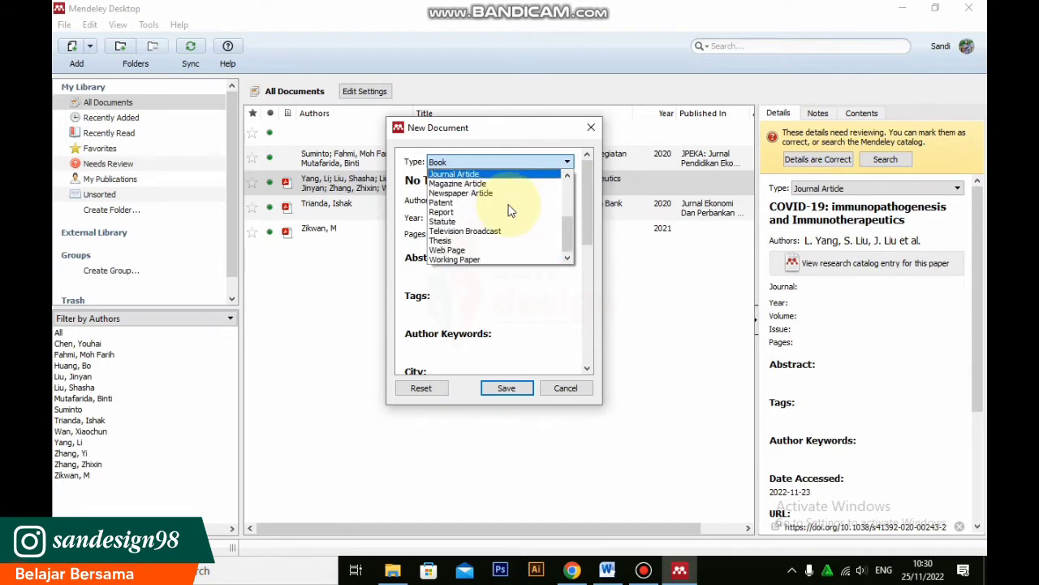
scroll(509, 210, up, 4)
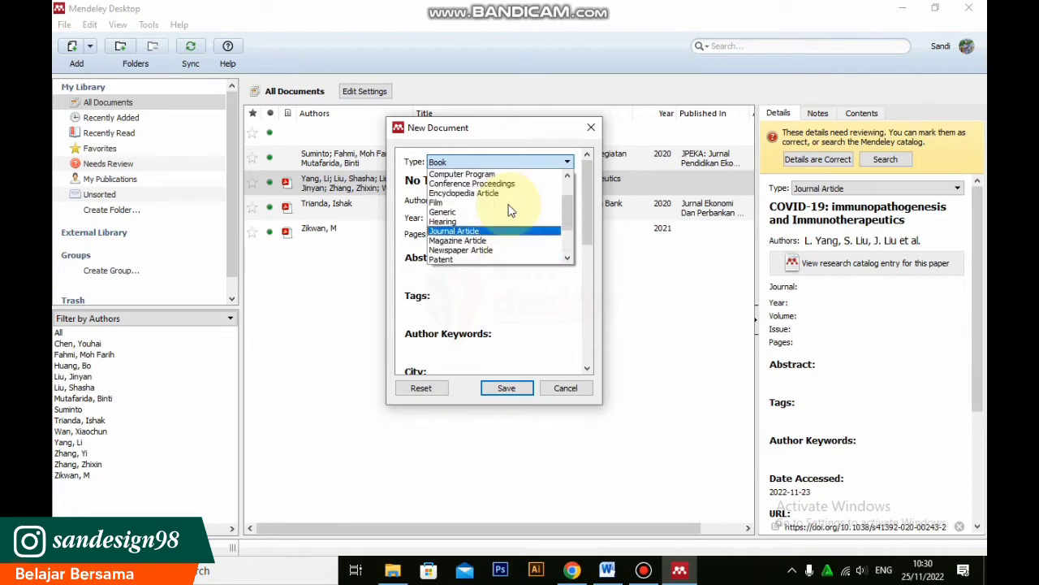
click(548, 161)
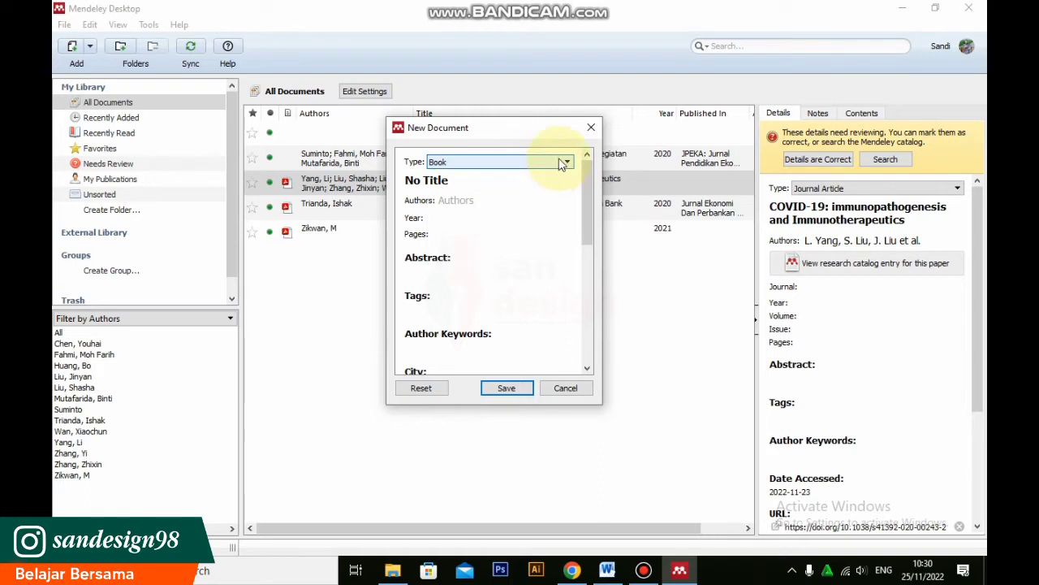
Examine the book entry's fields from title and authors through publisher and catalog IDs, and discard the entry without saving
click(478, 180)
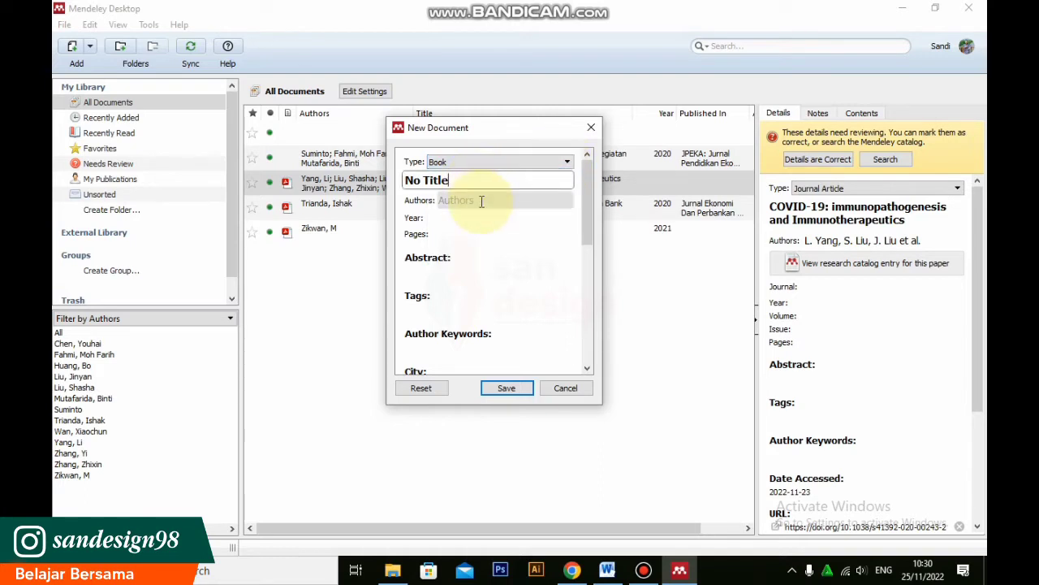
click(482, 201)
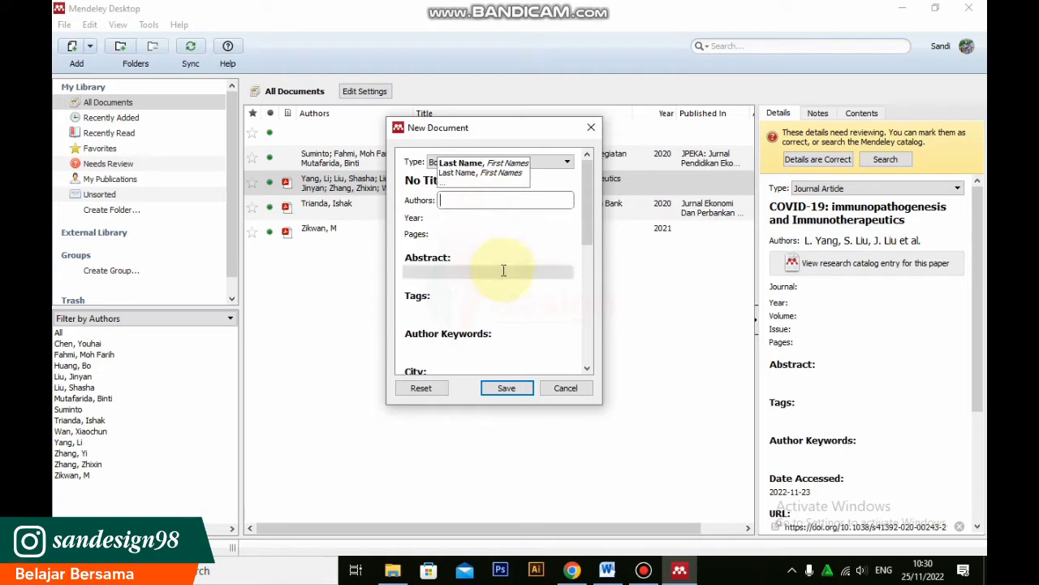
scroll(503, 269, down, 4)
scroll(493, 257, up, 1)
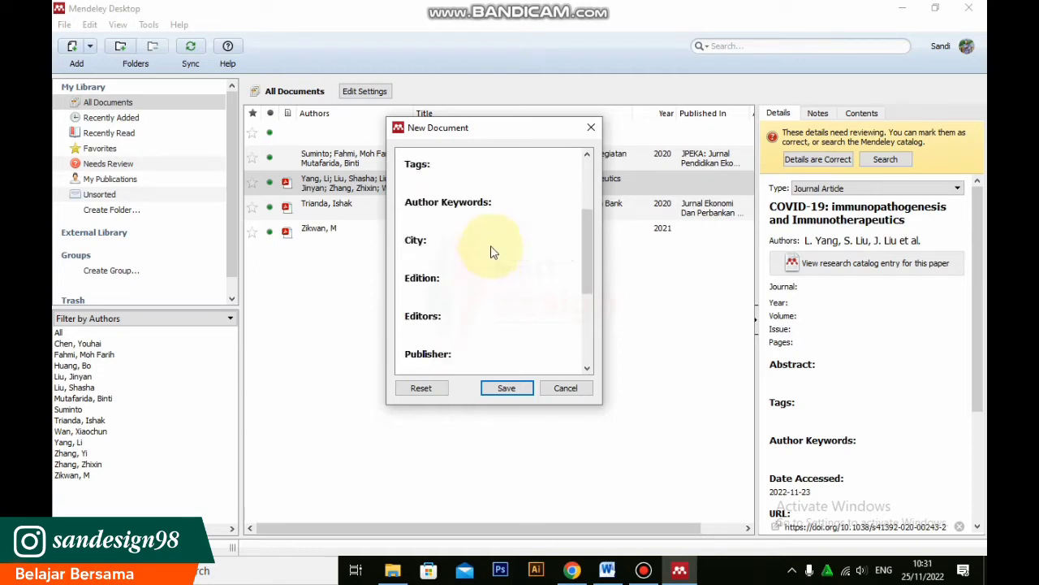
scroll(490, 258, down, 1)
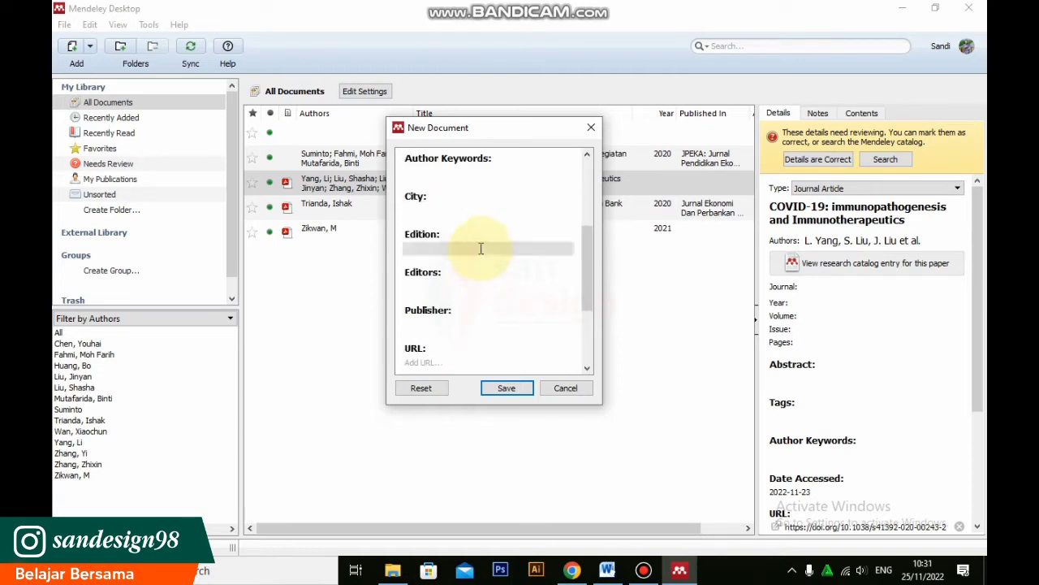
scroll(465, 286, down, 1)
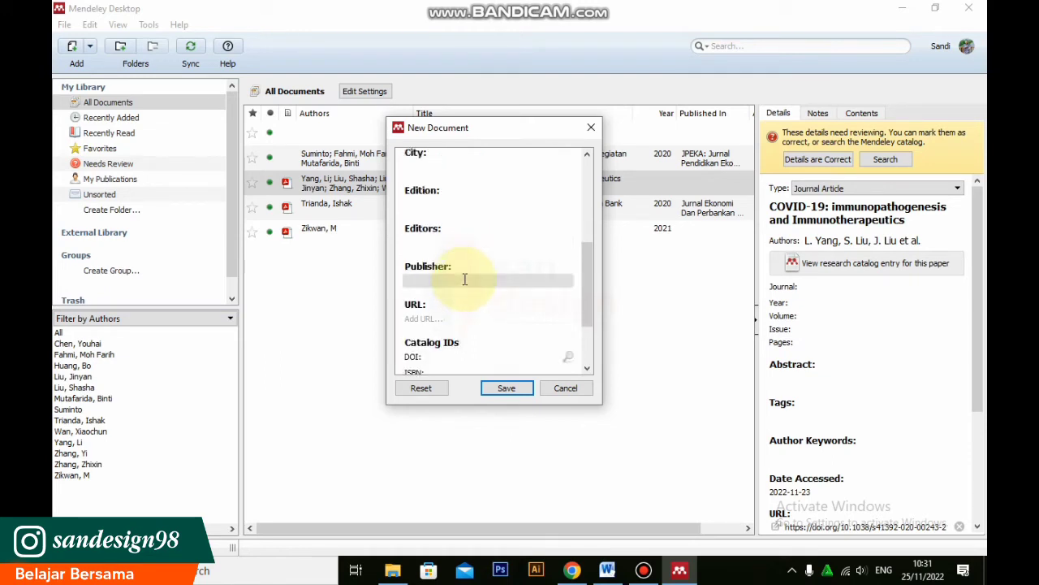
scroll(464, 278, down, 3)
scroll(464, 278, up, 4)
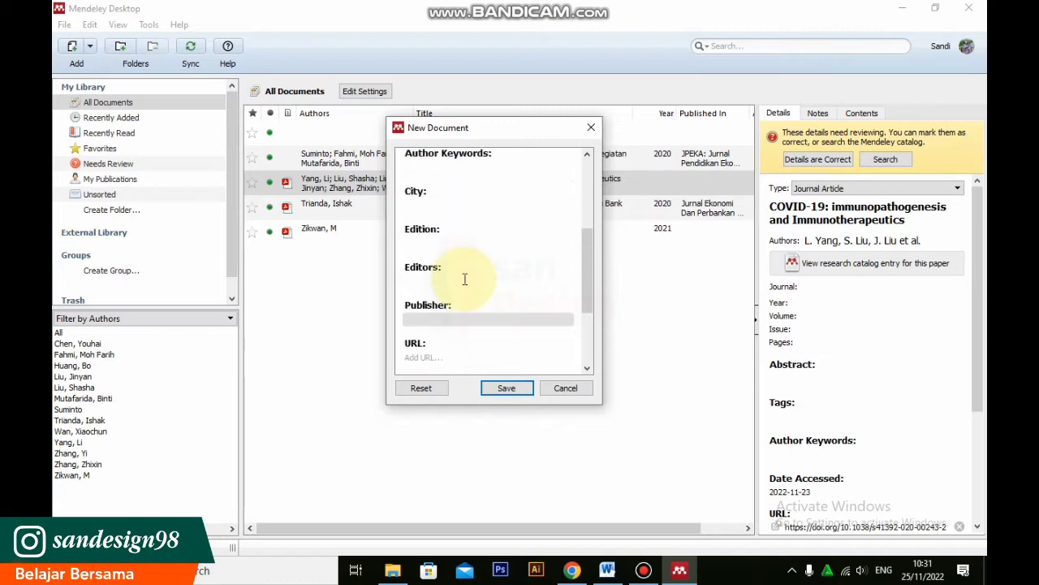
scroll(464, 278, up, 3)
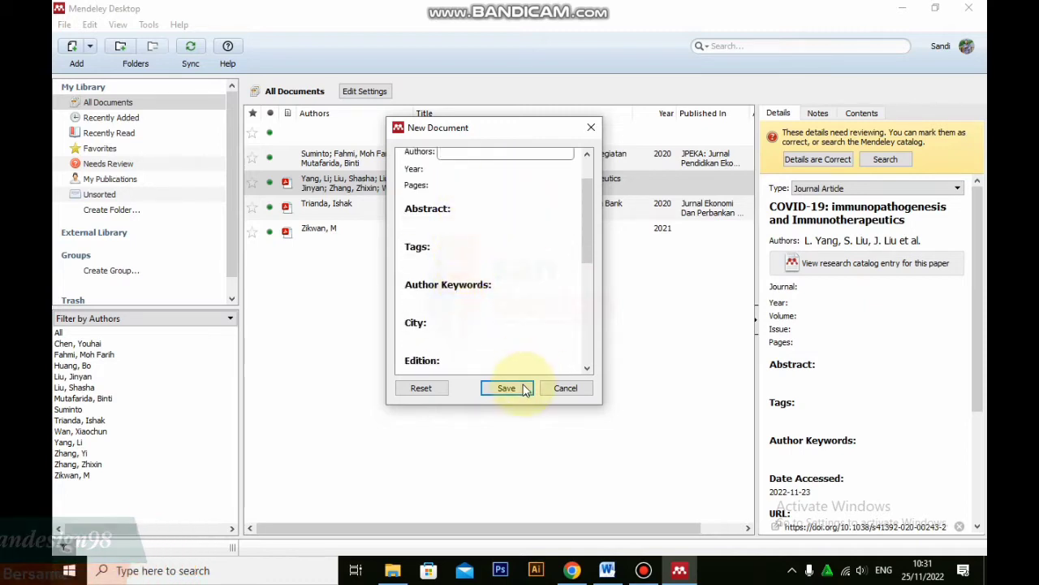
scroll(517, 283, up, 2)
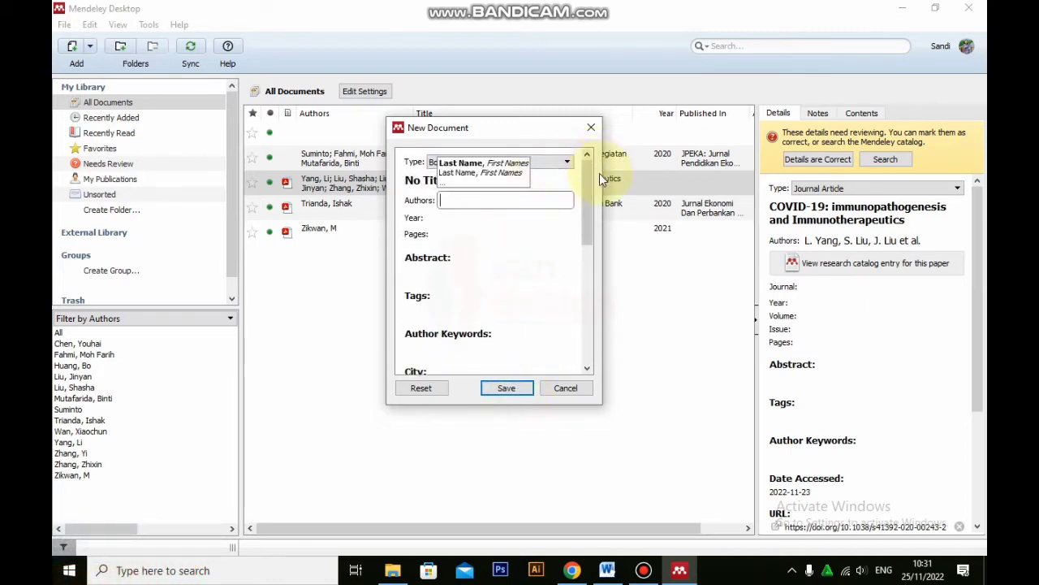
click(566, 388)
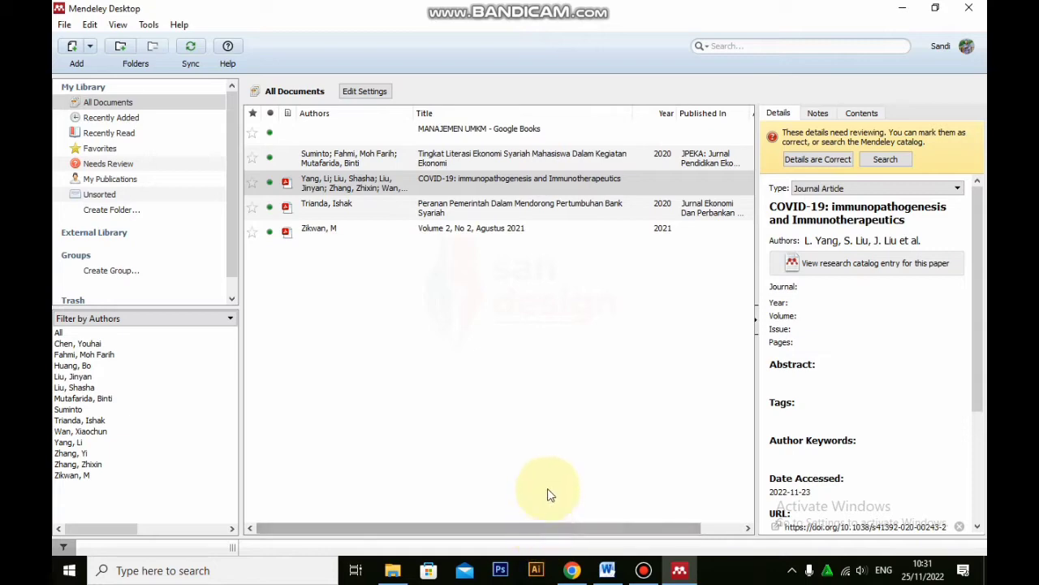
click(572, 570)
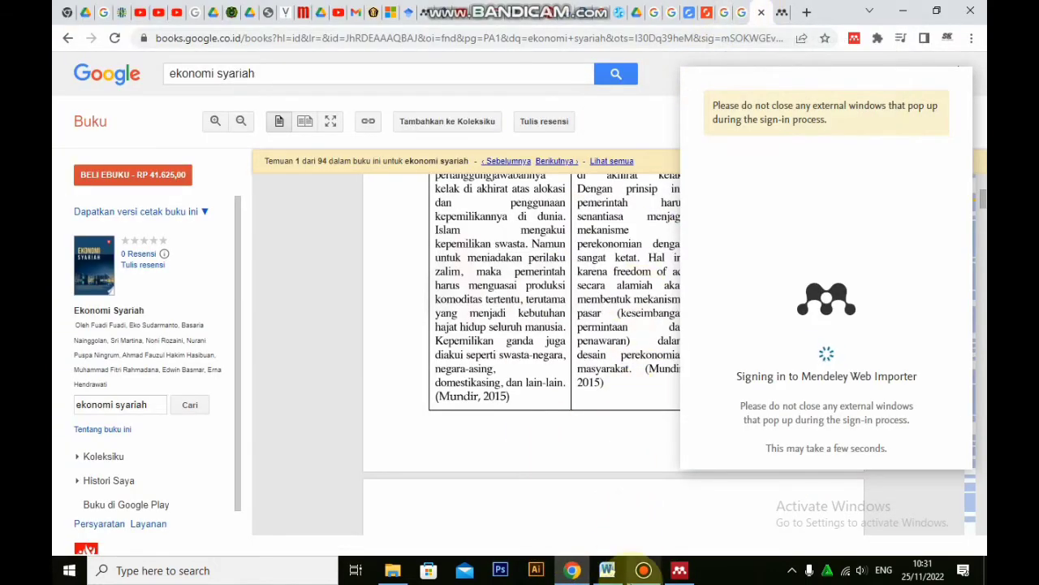
click(679, 570)
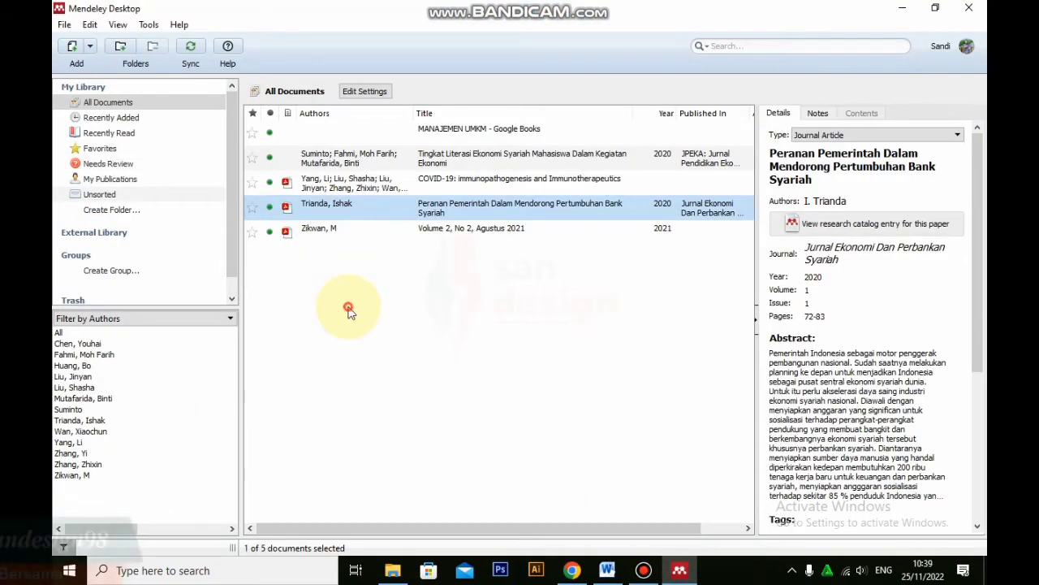
click(344, 307)
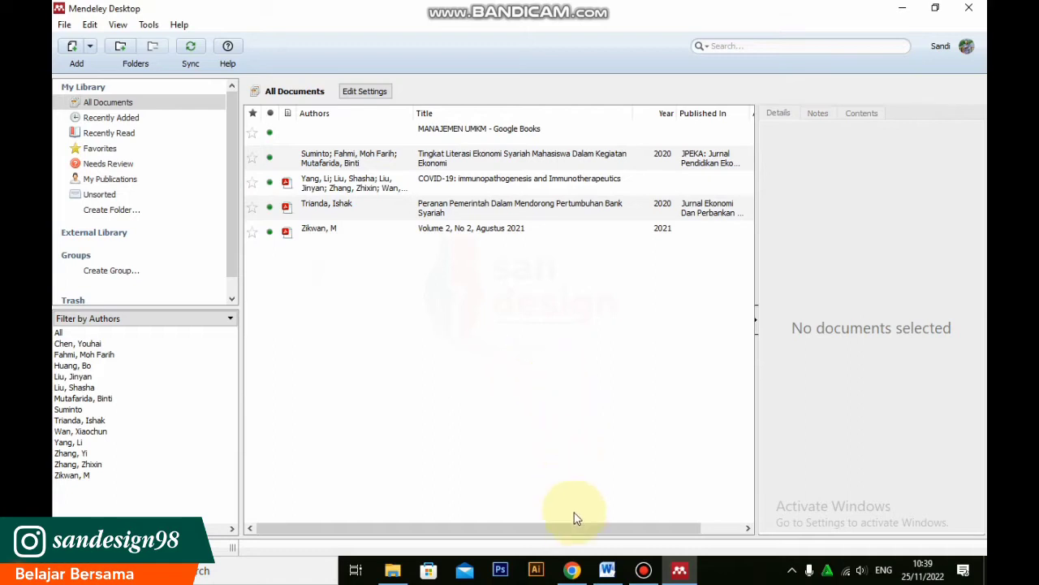
Switch to Google Books in Chrome and search for "ekonomi syariah"
click(572, 570)
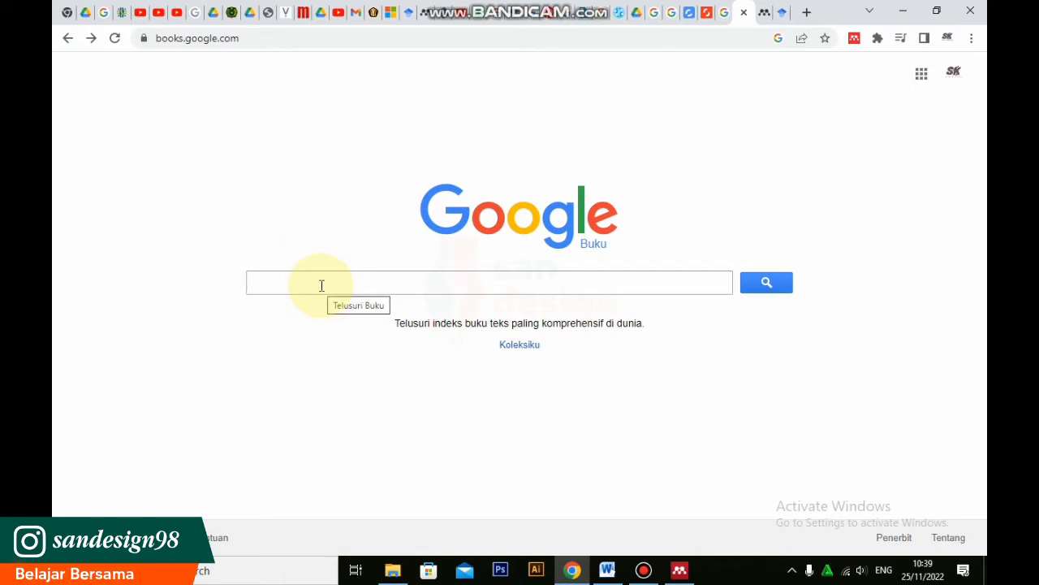
text(ekonom)
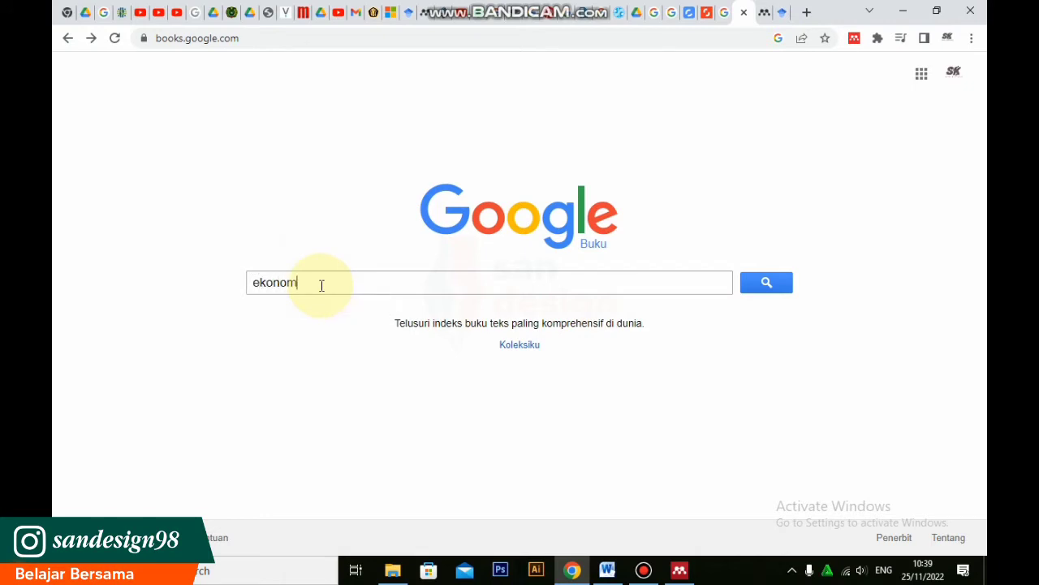
text(i syariah)
key(Return)
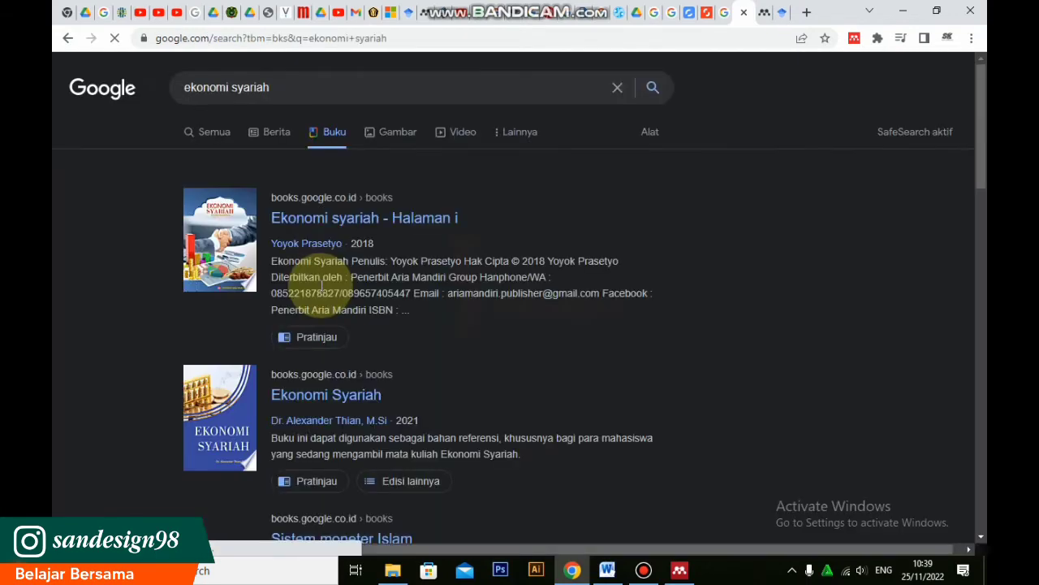
Look through the book search results and open the preview of "Ekonomi syariah - Halaman i"
scroll(765, 248, down, 3)
scroll(429, 312, up, 3)
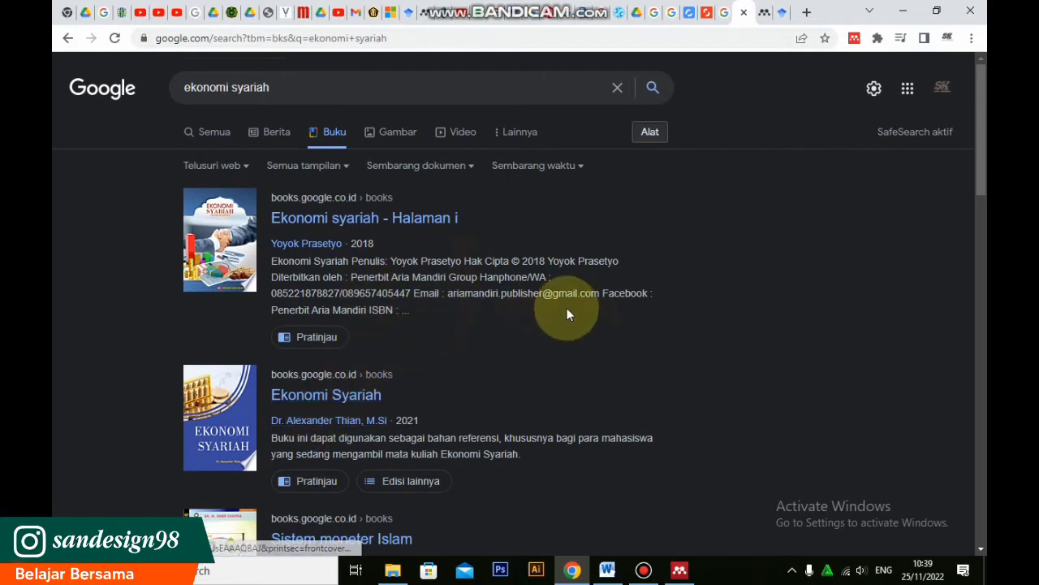
scroll(601, 321, down, 1)
scroll(584, 316, up, 1)
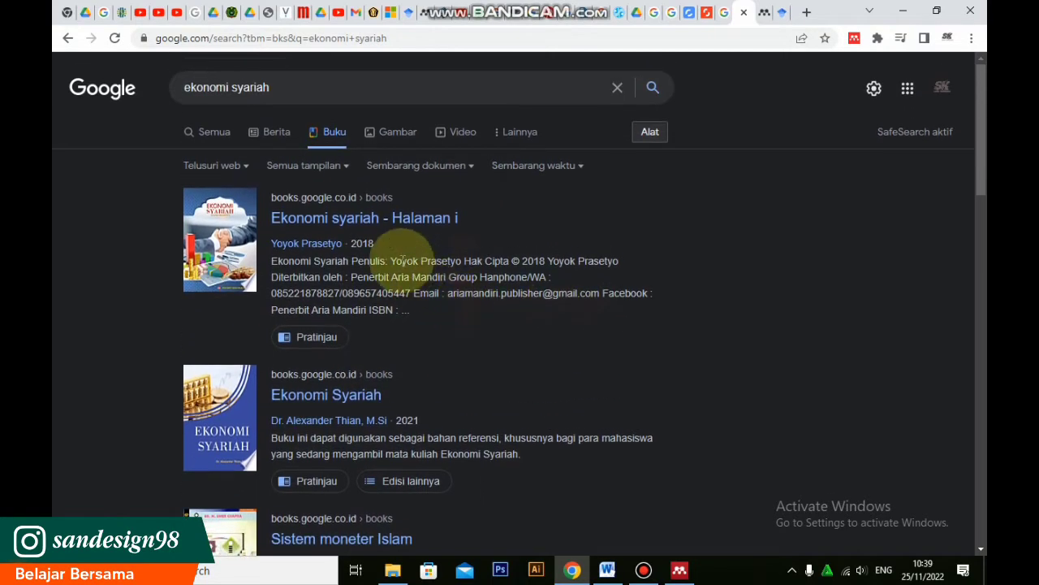
click(364, 219)
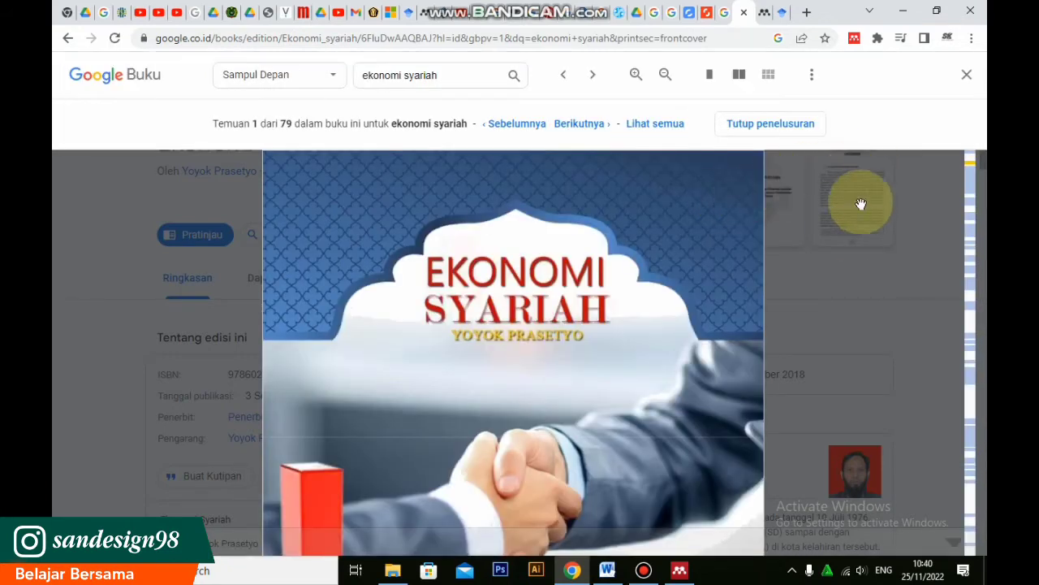
scroll(840, 229, down, 3)
scroll(839, 228, up, 5)
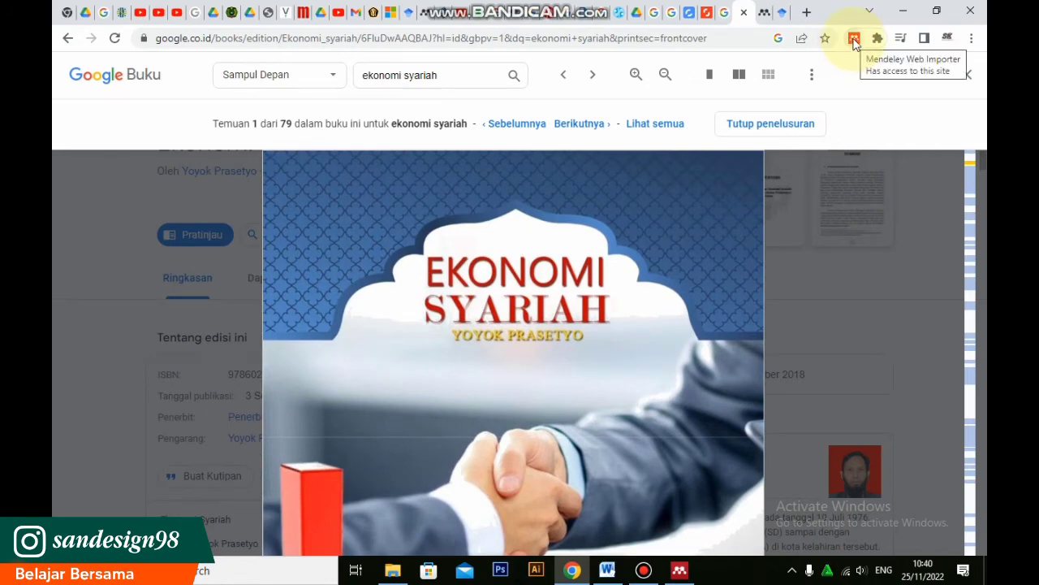
Import the "Ekonomi syariah - Google Books" reference with the Mendeley Web Importer and open the online library
click(854, 40)
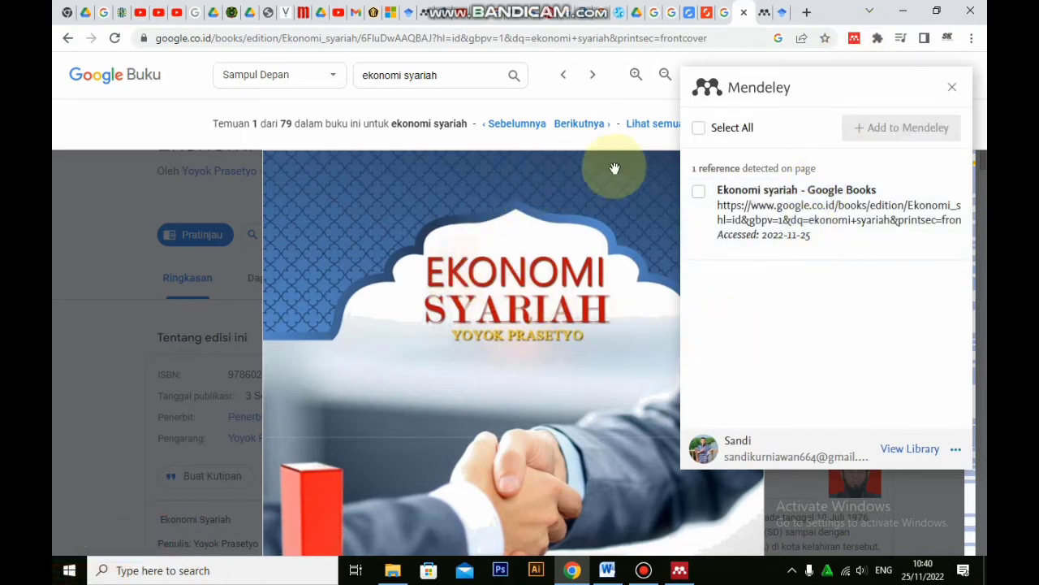
click(698, 194)
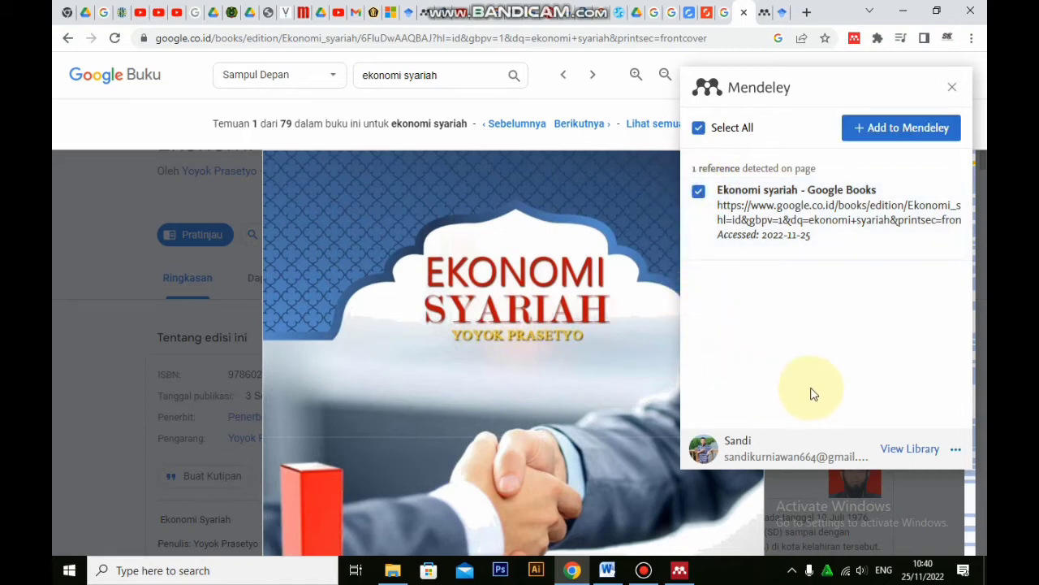
click(884, 135)
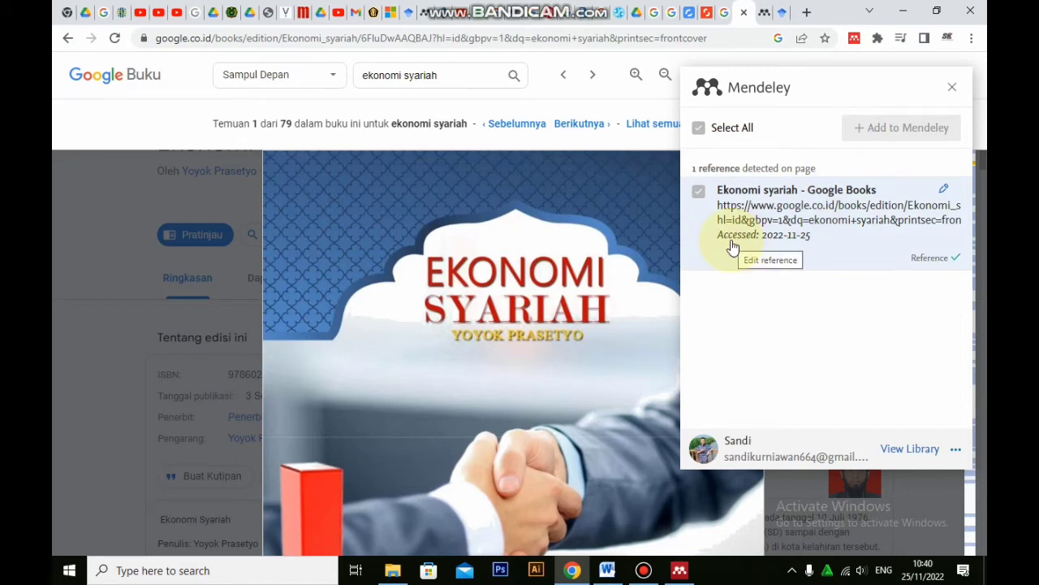
click(909, 450)
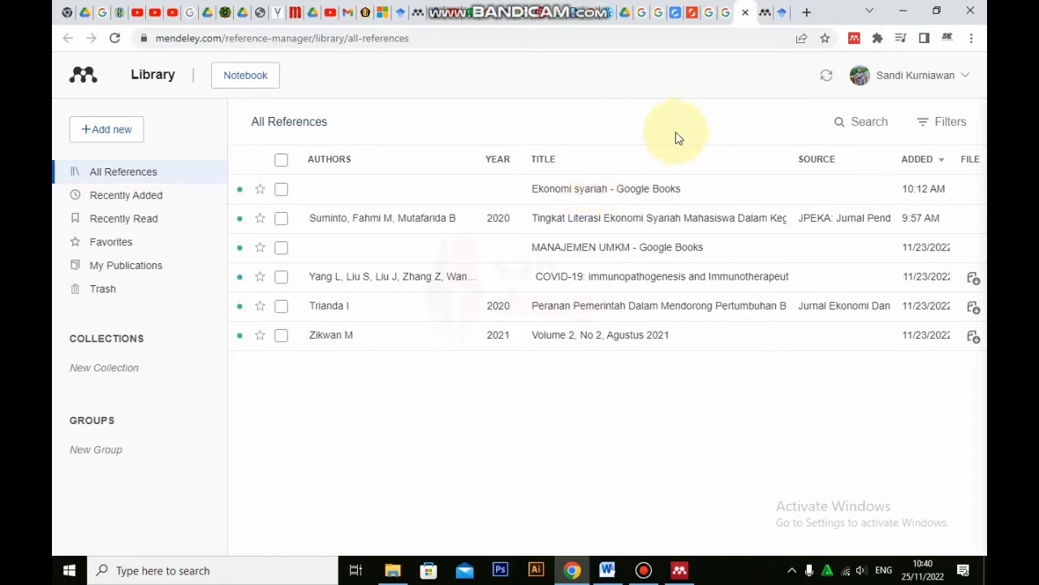
Switch to Mendeley Desktop, synchronize the library and show the details of "Ekonomi syariah - Google Books"
click(681, 571)
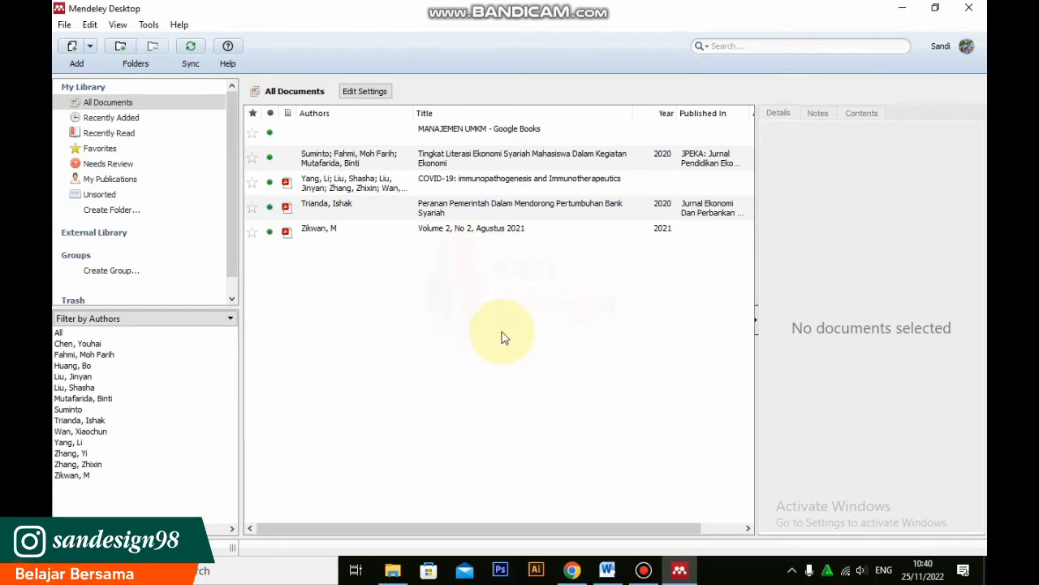
click(191, 48)
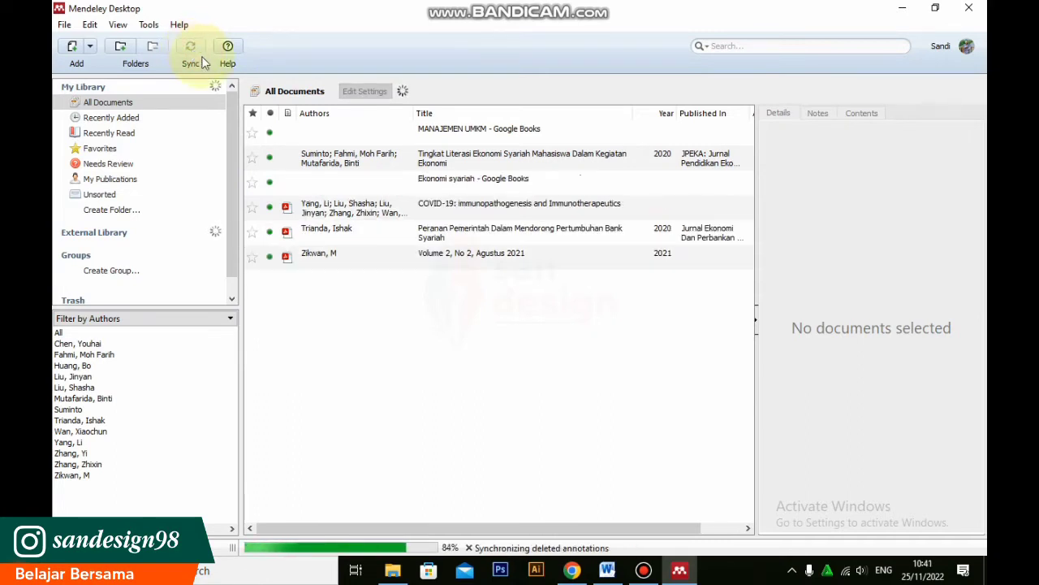
click(560, 180)
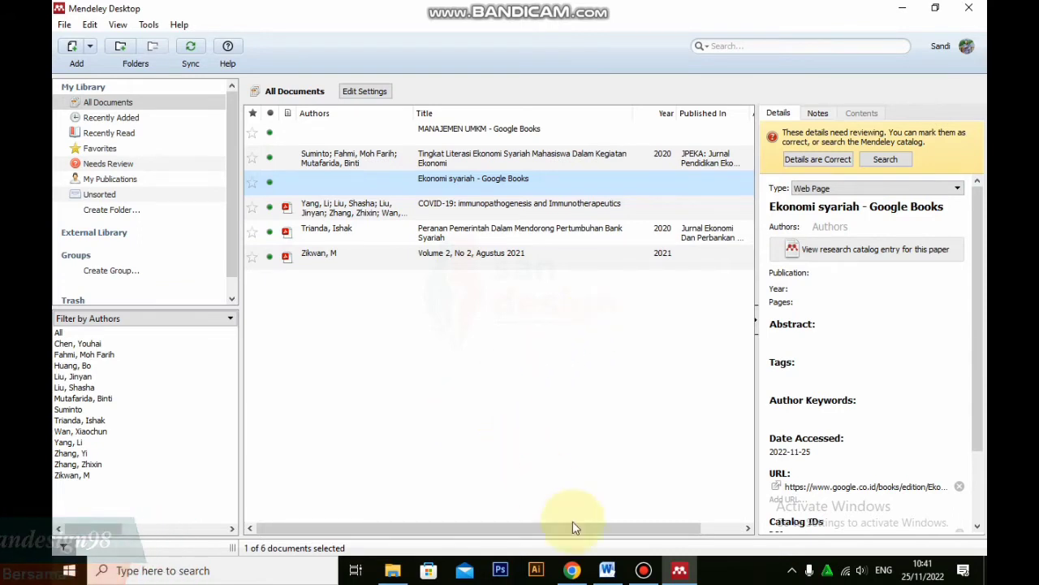
Switch to the Mendeley search page in Chrome and search for "ekonomi syariah"
click(572, 570)
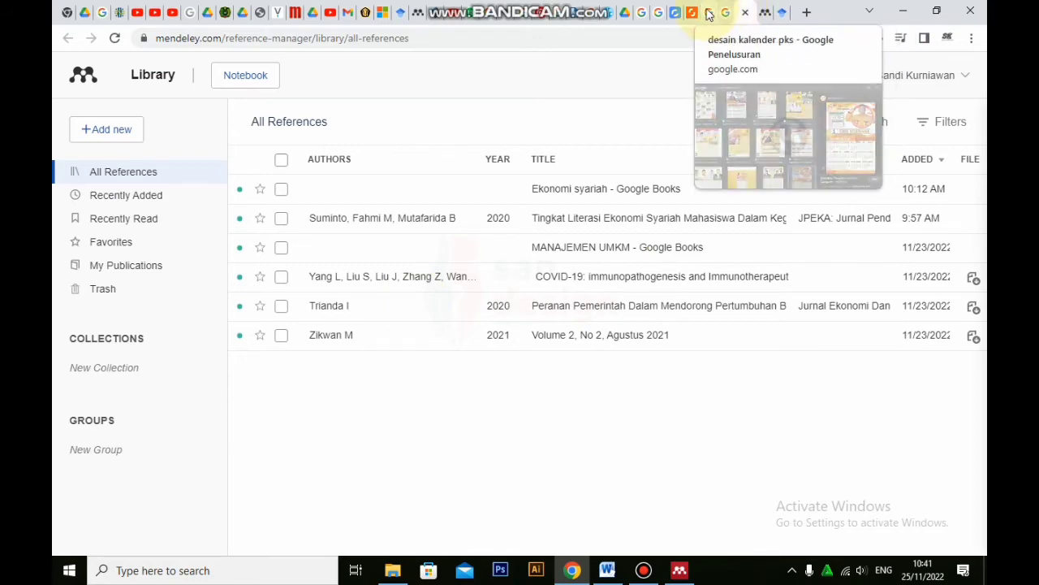
click(765, 14)
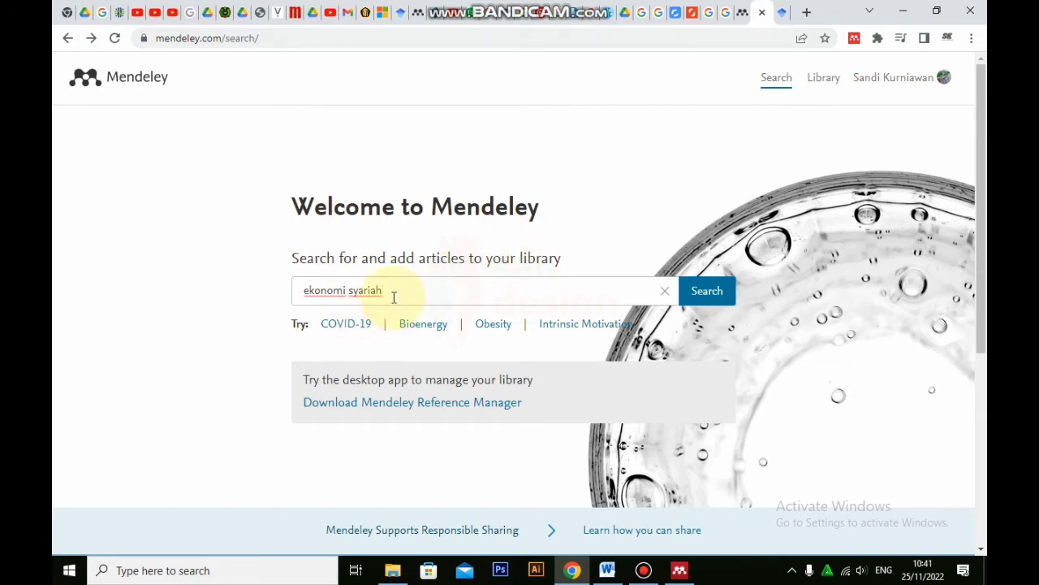
click(707, 290)
scroll(761, 272, down, 3)
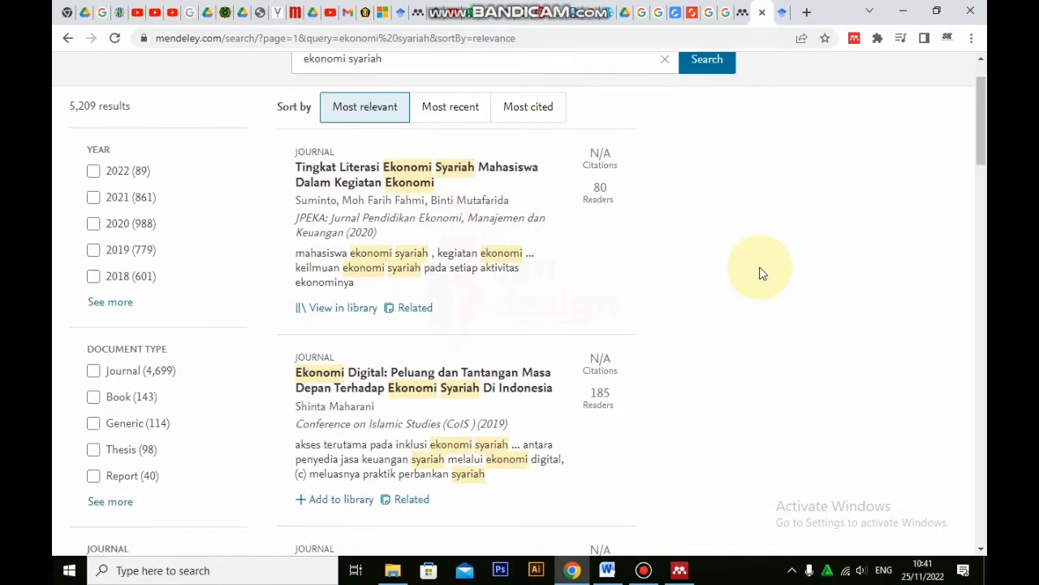
Browse the results and add the journal article "Ekonomi Digital: Peluang dan Tantangan Masa Depan Terhadap Ekonomi Syariah Di Indonesia" to the library
scroll(761, 272, up, 2)
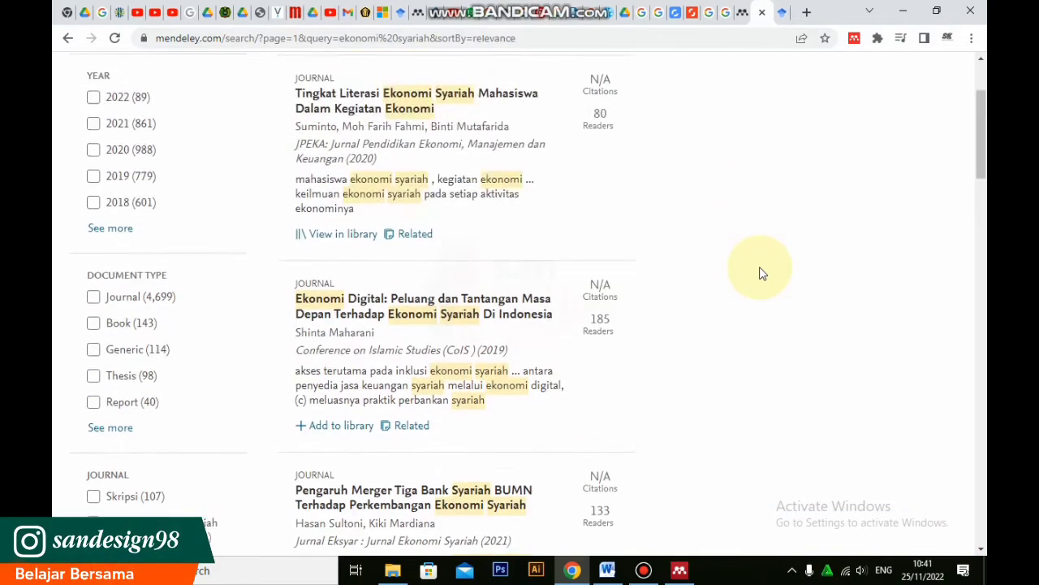
scroll(761, 272, down, 1)
scroll(761, 272, down, 3)
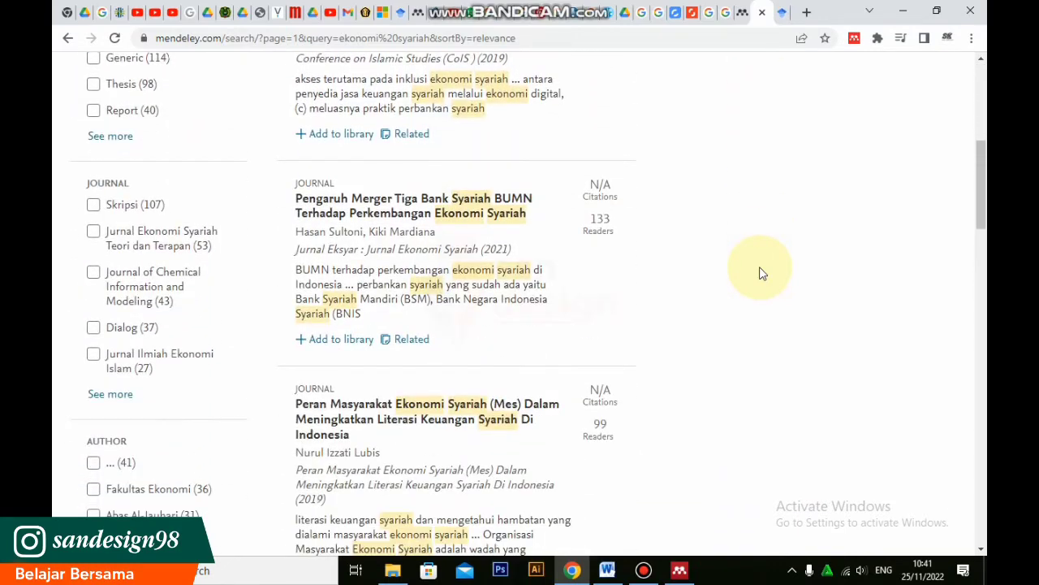
scroll(759, 272, up, 4)
scroll(759, 272, down, 2)
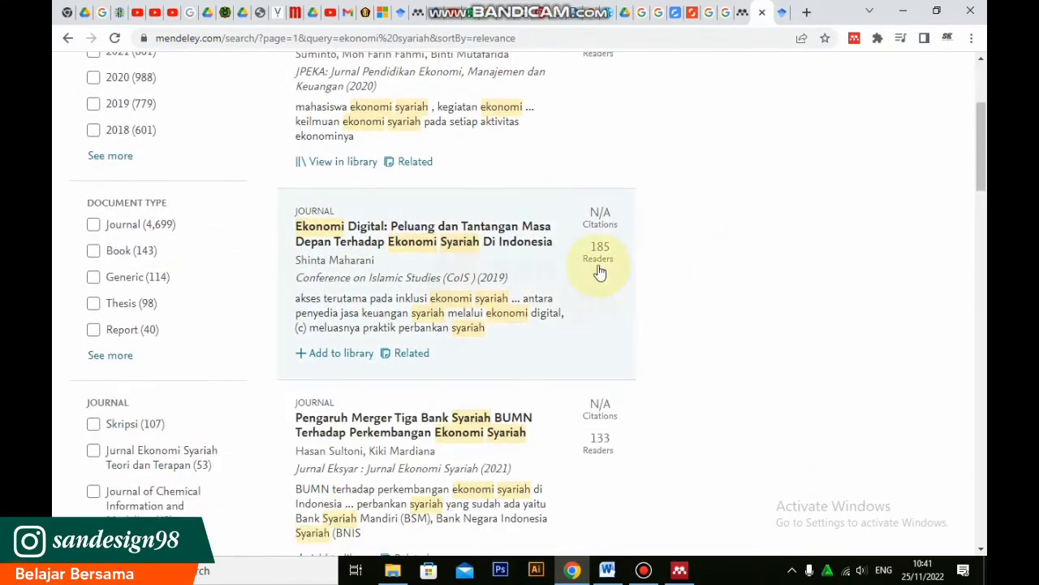
click(447, 242)
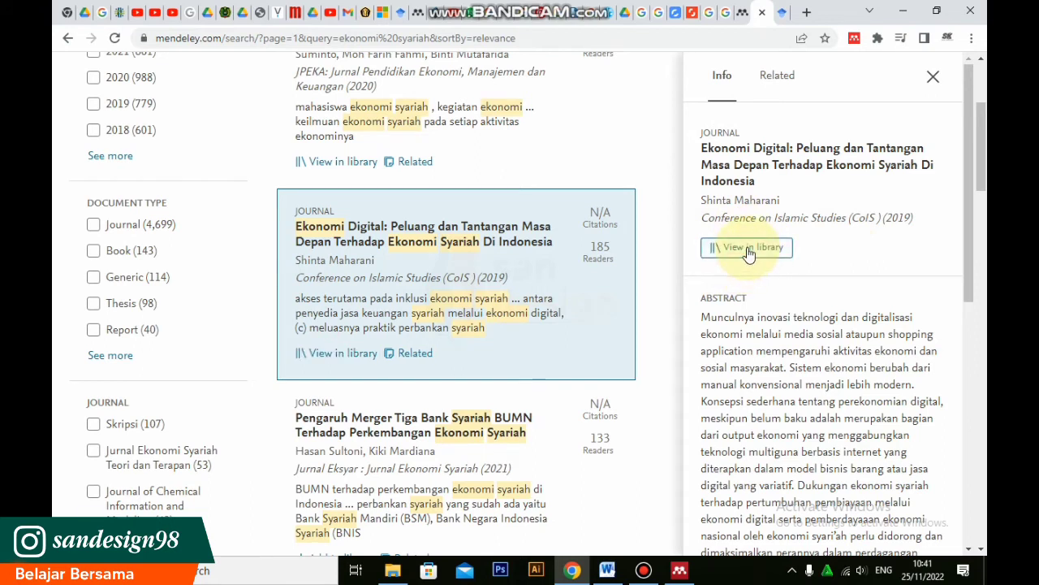
mouse_move(682, 570)
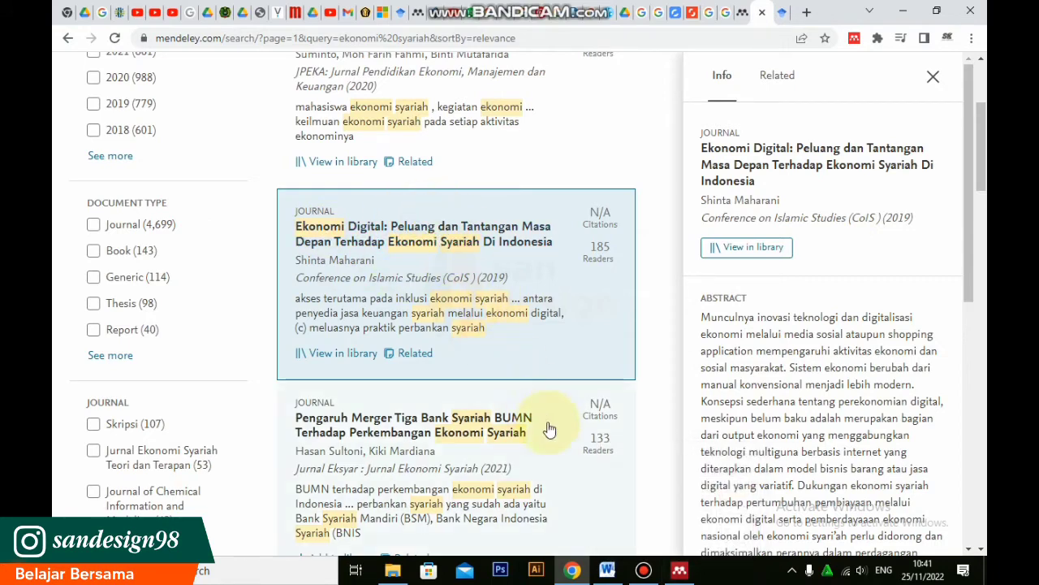
Switch to Mendeley Desktop, synchronize the library and show the details of the "Ekonomi Digital" journal article
click(680, 570)
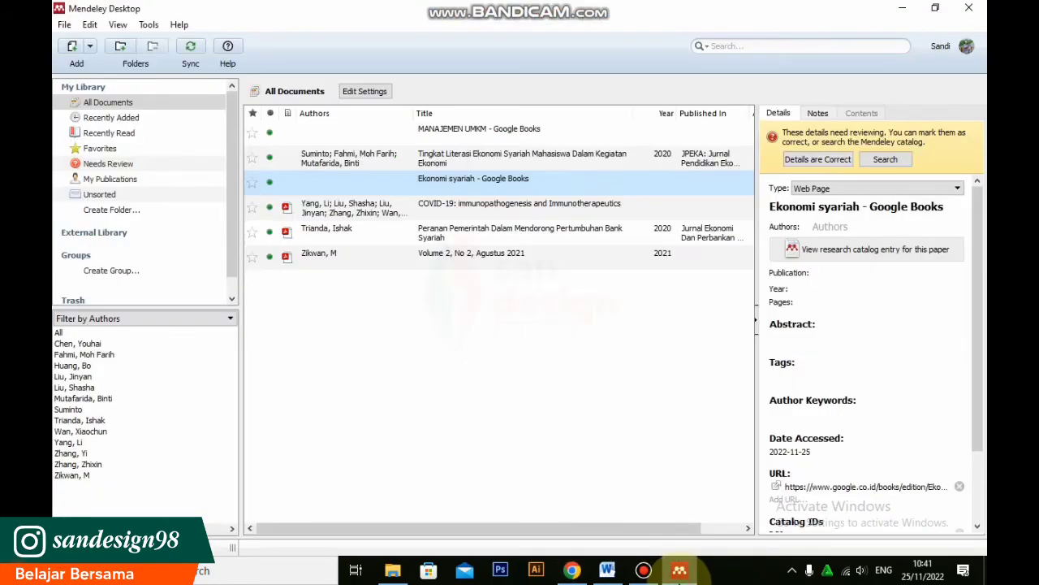
click(191, 49)
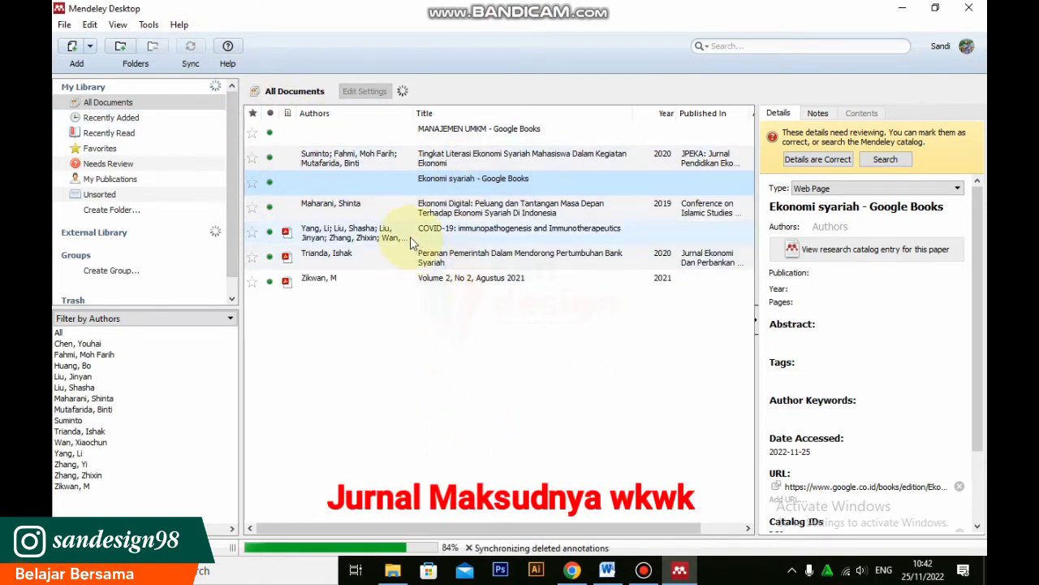
click(506, 207)
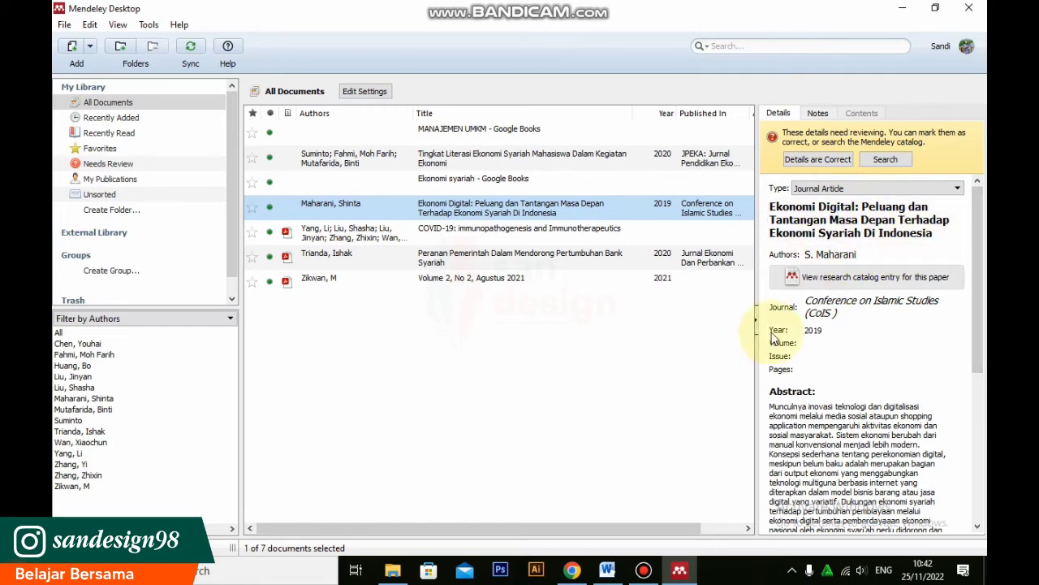
Switch to Google Scholar in Chrome, search for "ekonomi syariah" and open the book "Buku pintar ekonomi syariah"
click(572, 572)
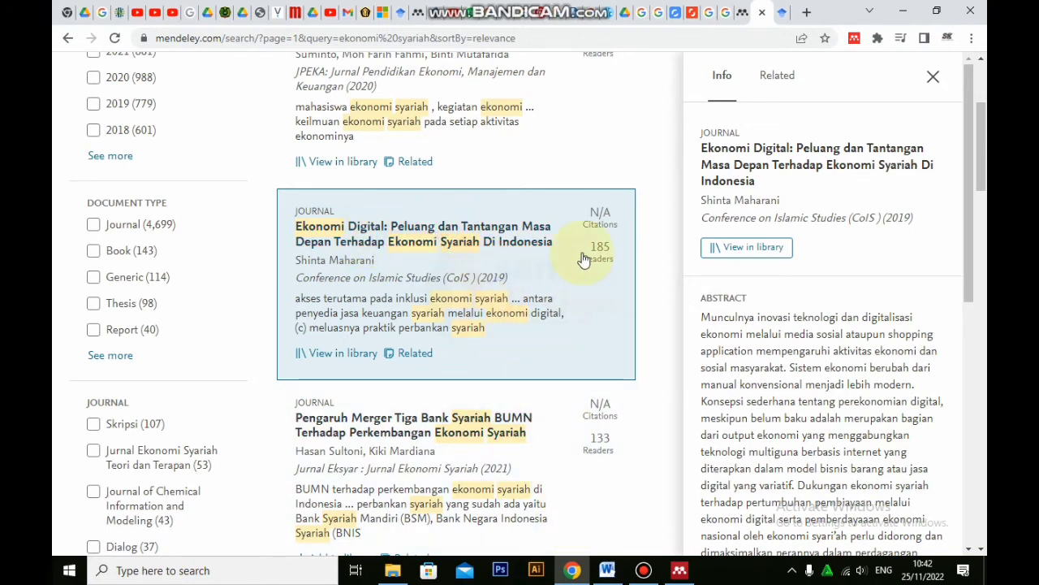
click(784, 11)
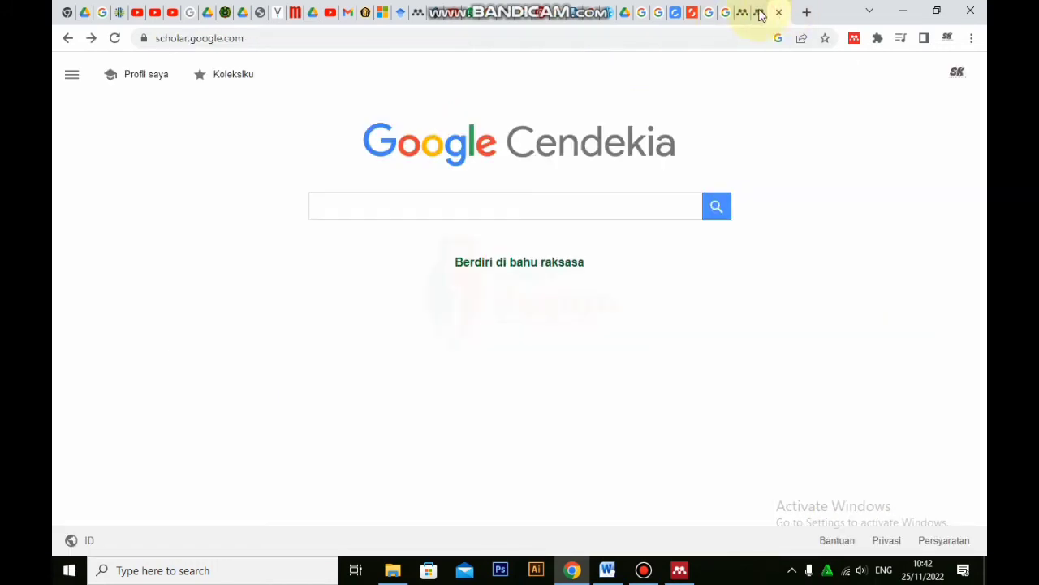
click(440, 203)
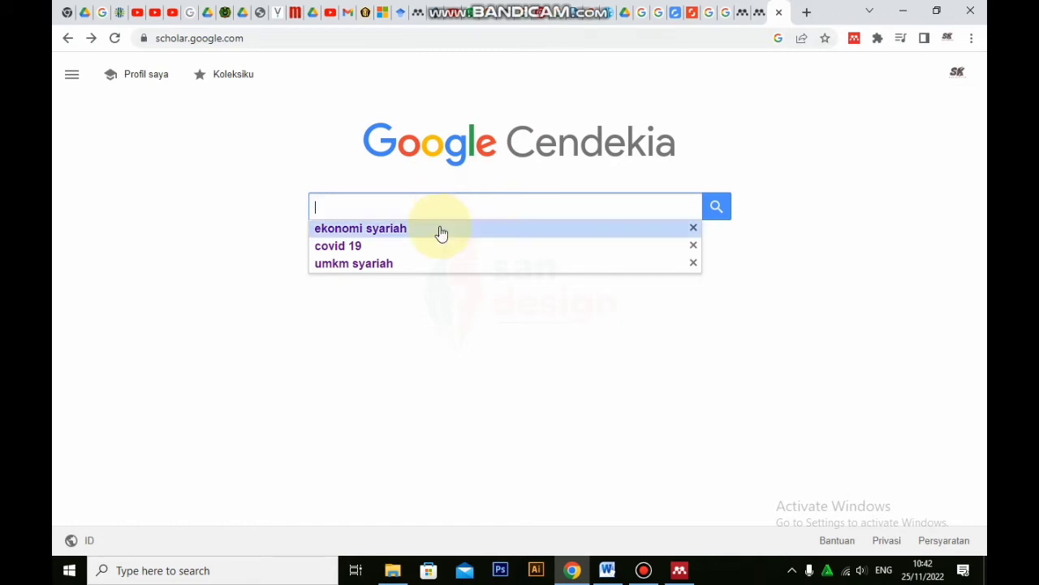
click(441, 231)
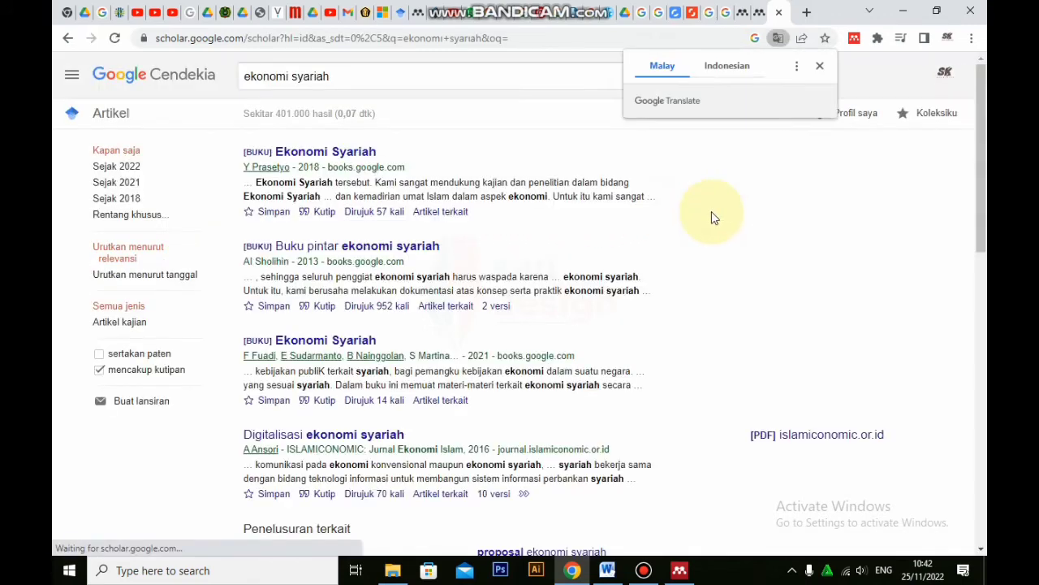
click(342, 250)
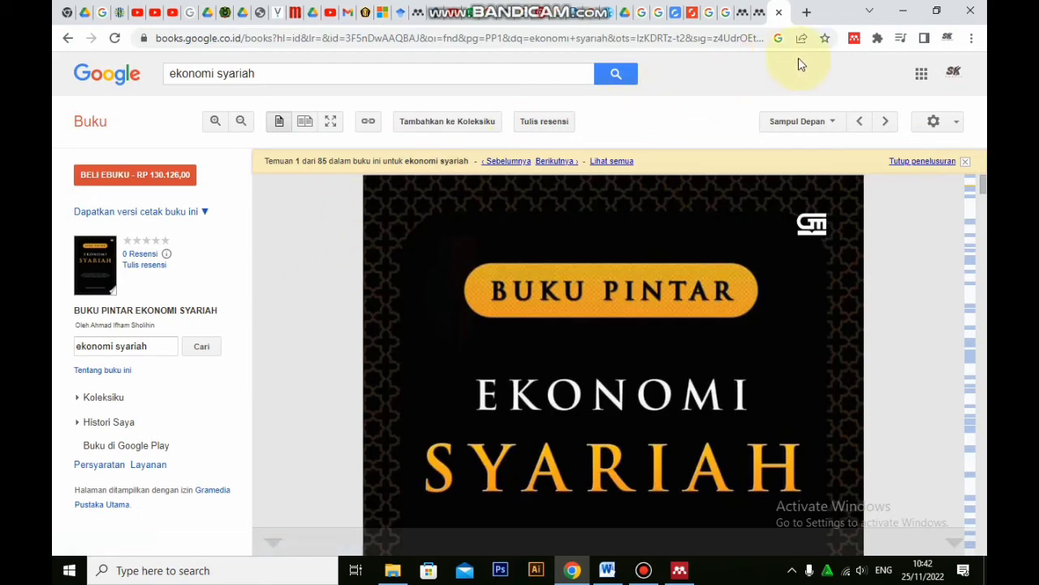
Import the "BUKU PINTAR EKONOMI SYARIAH" Google Buku reference with the Mendeley Web Importer
click(854, 38)
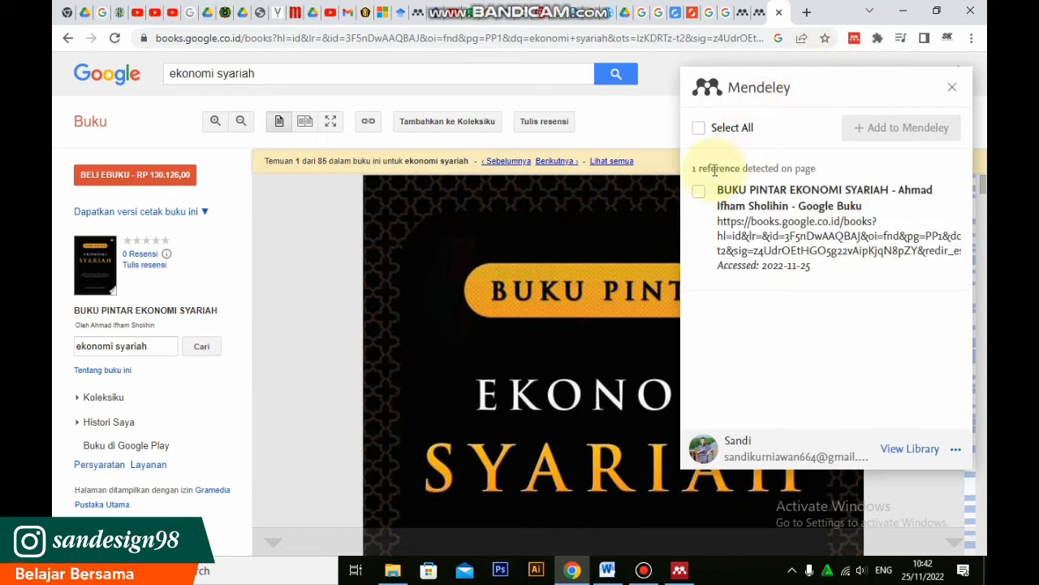
click(699, 193)
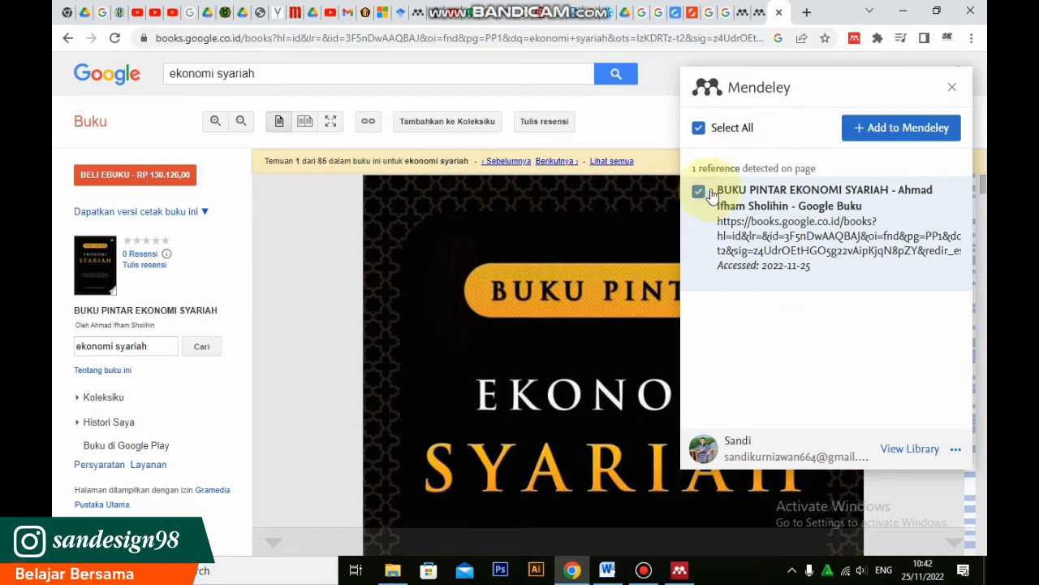
click(913, 130)
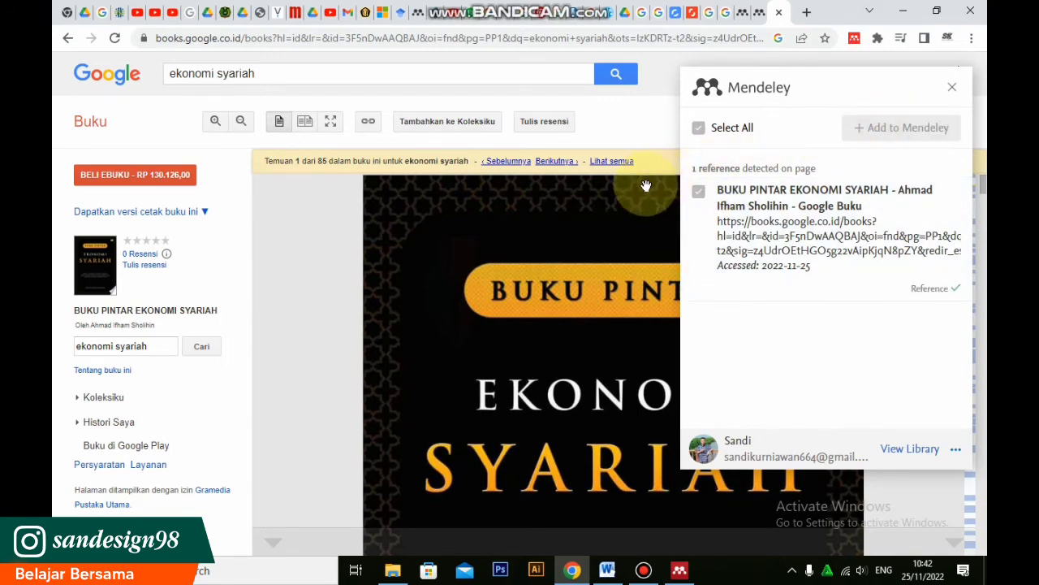
Switch to Mendeley Desktop, synchronize the library, check the details of "BUKU PINTAR EKONOMI SYARIAH" and clear the selection
click(682, 570)
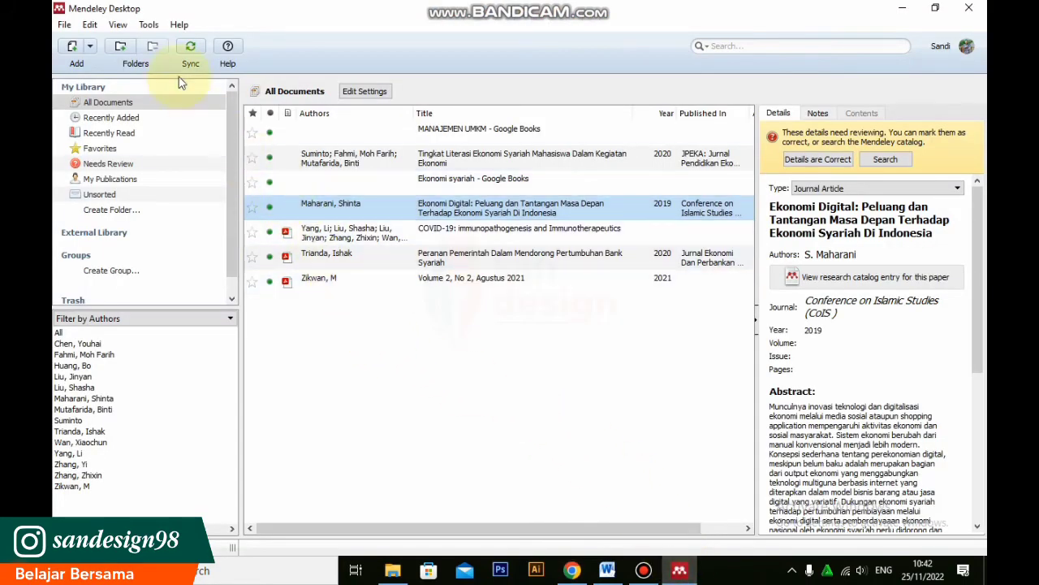
click(188, 51)
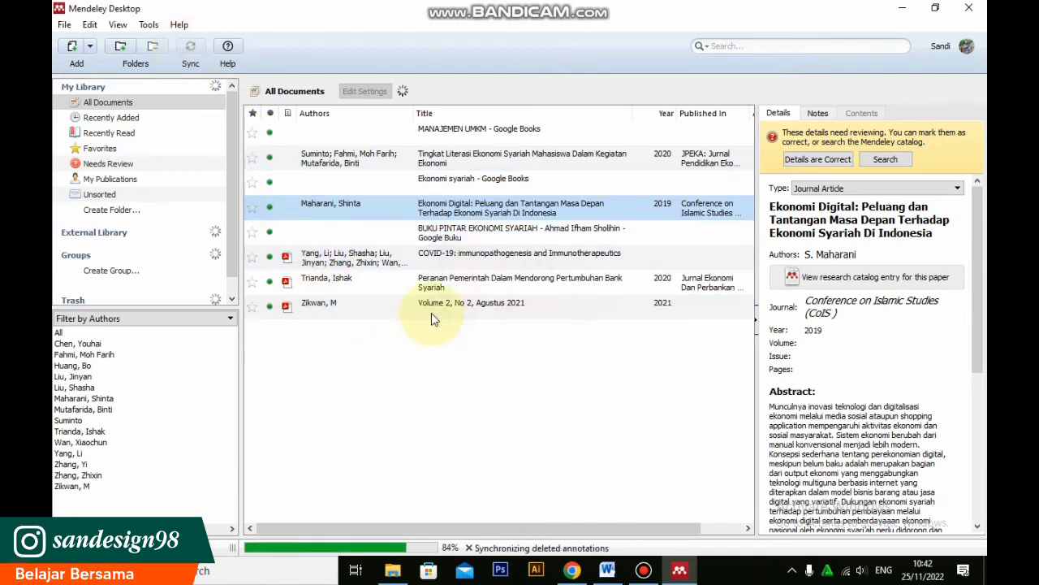
click(446, 233)
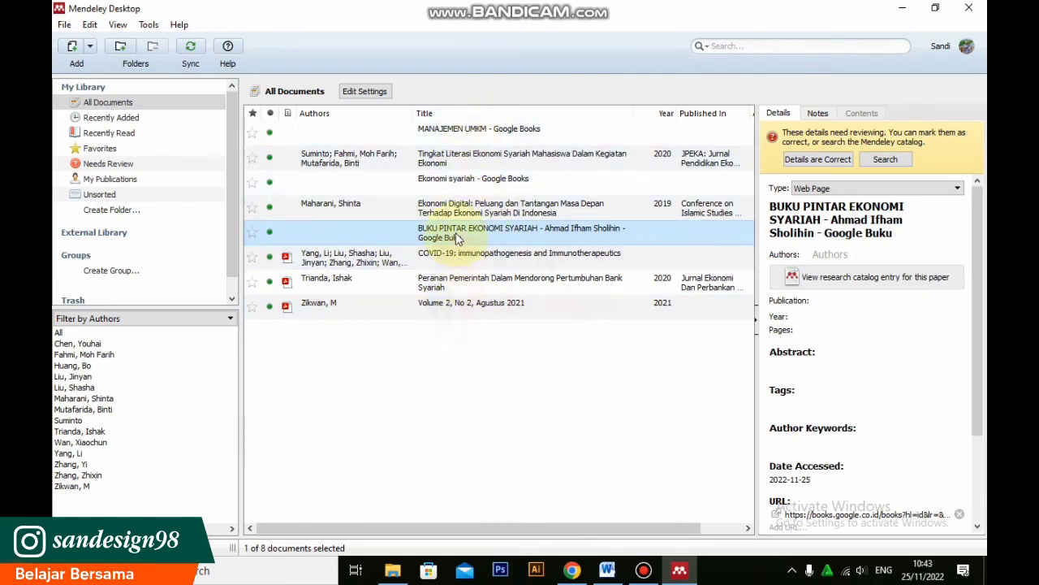
drag(456, 232, 483, 394)
click(483, 394)
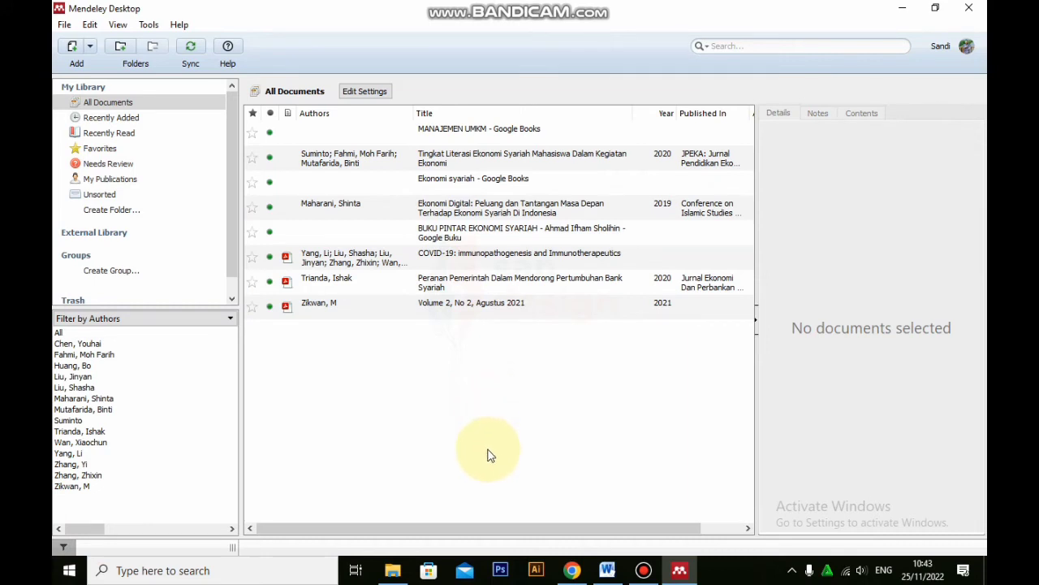
Switch to the Word document and look through the article from its title to the PENDAHULUAN section
click(608, 570)
scroll(543, 318, down, 5)
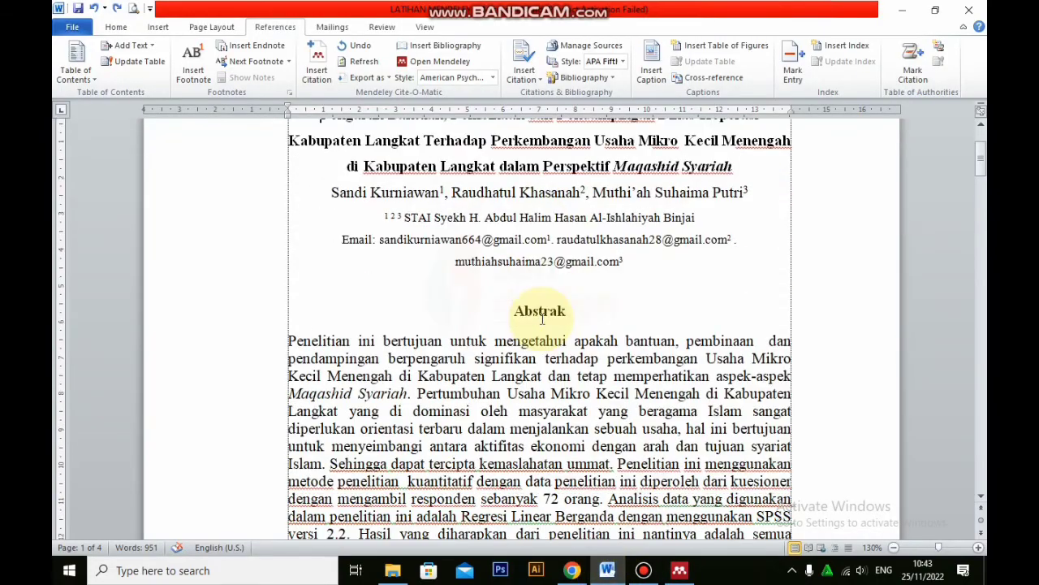
scroll(677, 278, up, 5)
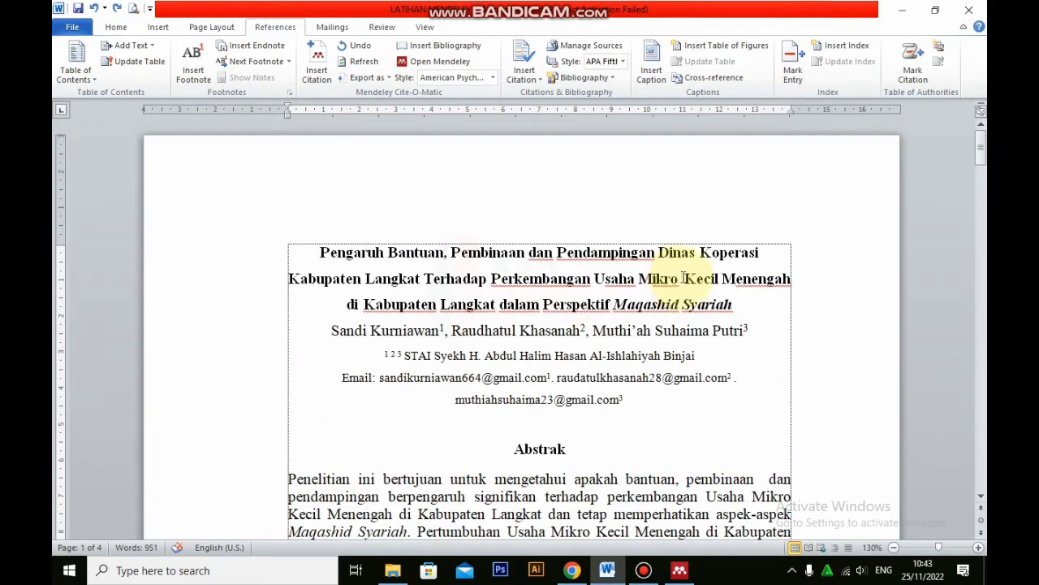
scroll(685, 278, down, 1)
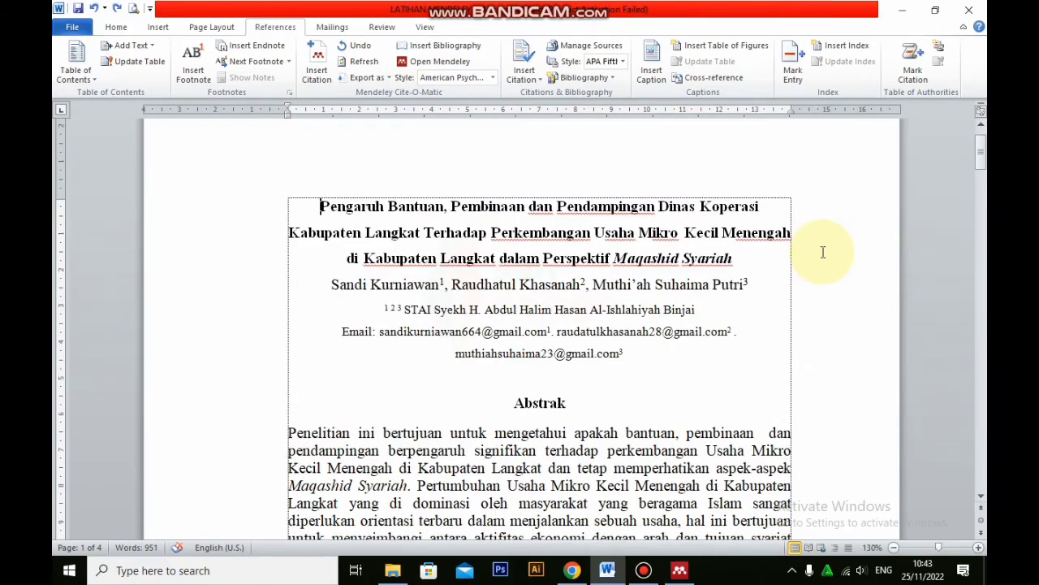
scroll(822, 252, down, 10)
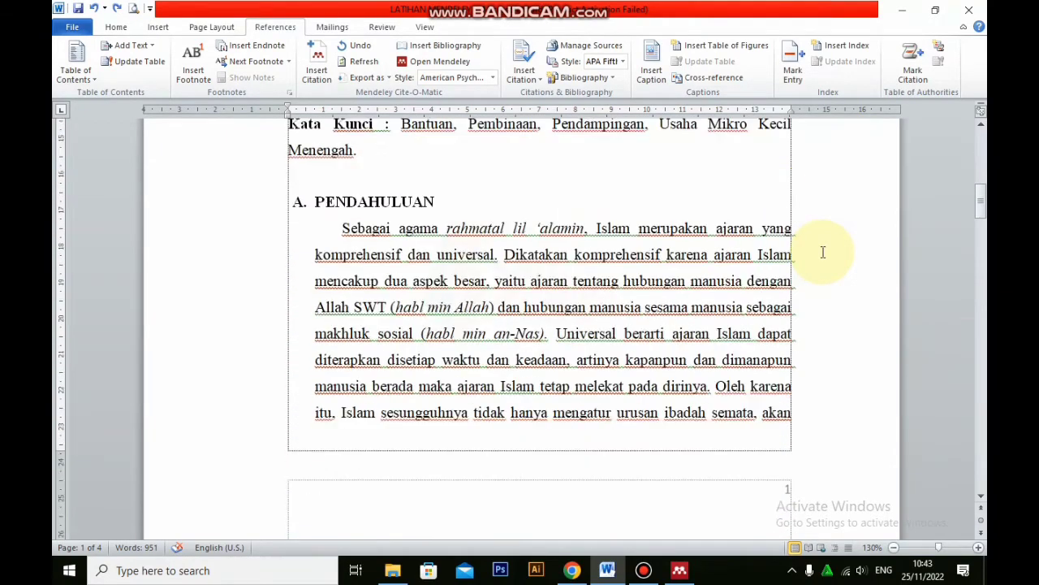
scroll(823, 252, down, 4)
scroll(822, 251, up, 5)
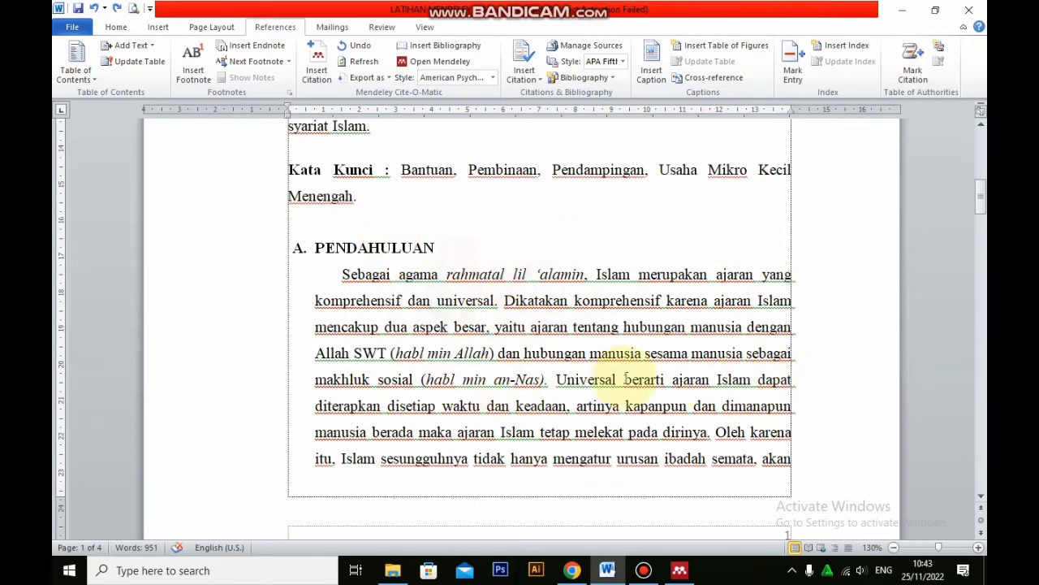
Place the insertion point directly after "melekat pada dirinya." in the first PENDAHULUAN paragraph
scroll(715, 396, down, 2)
scroll(716, 398, down, 2)
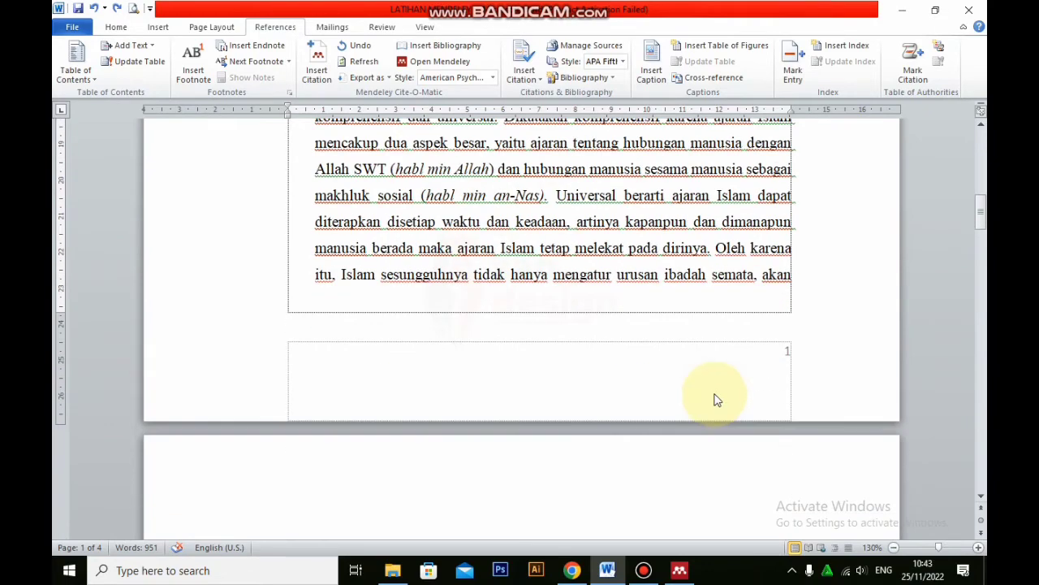
scroll(715, 391, up, 2)
click(712, 340)
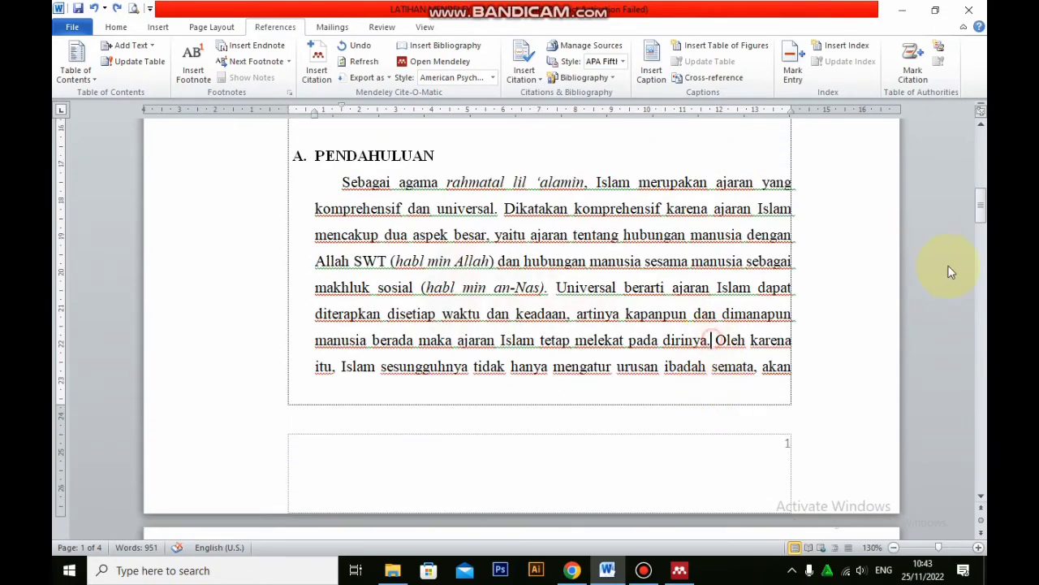
scroll(940, 244, down, 3)
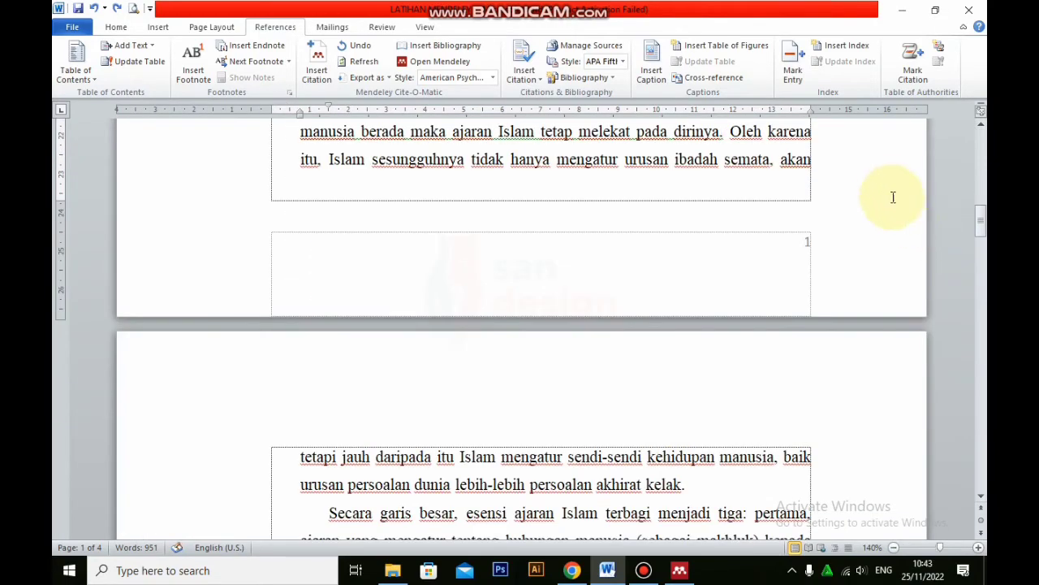
scroll(796, 232, up, 1)
ctrl+scroll(797, 233, up, 1)
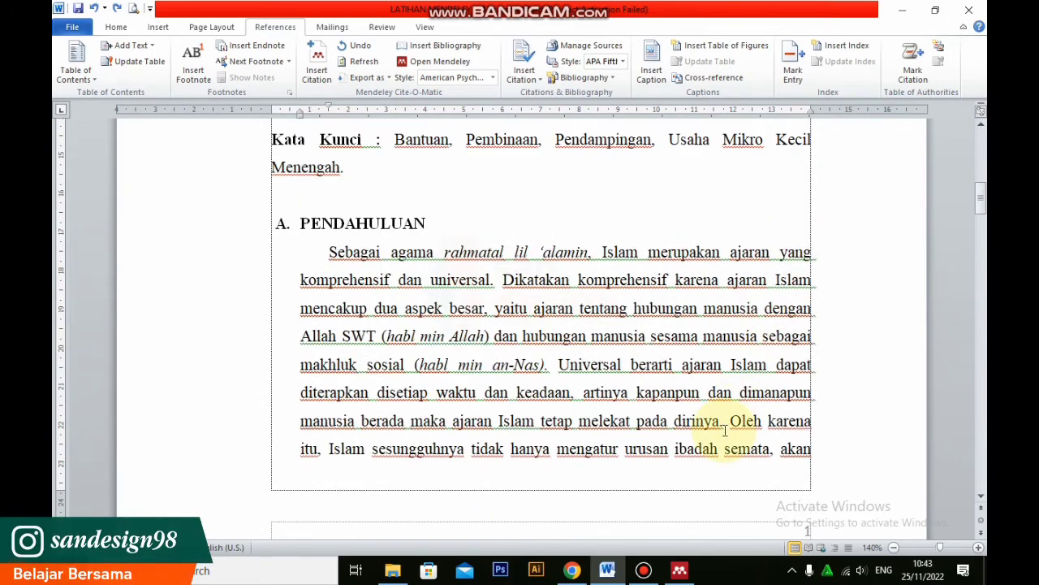
scroll(531, 445, down, 1)
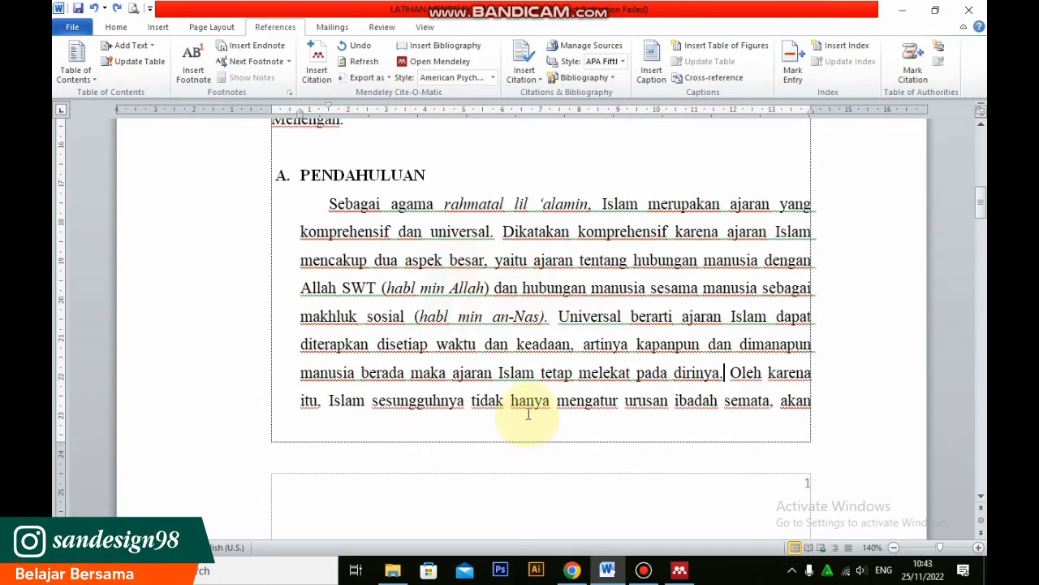
Insert a Mendeley citation there for the 2019 article "Ekonomi Digital: Peluang dan Tantangan Masa Depan Terhadap Ekonomi Syariah Di Indonesia", picked in the Mendeley library
click(116, 26)
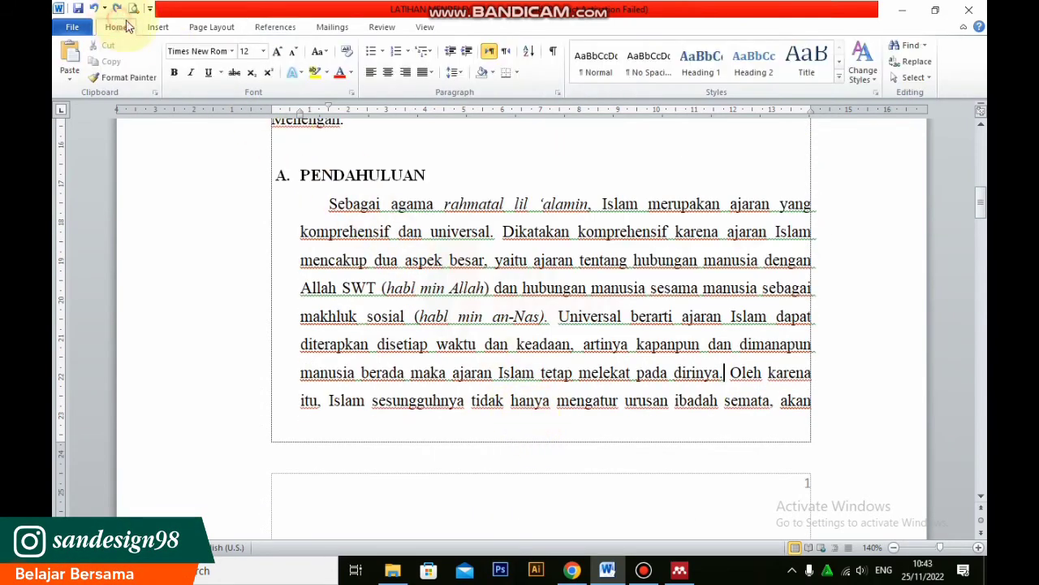
click(273, 27)
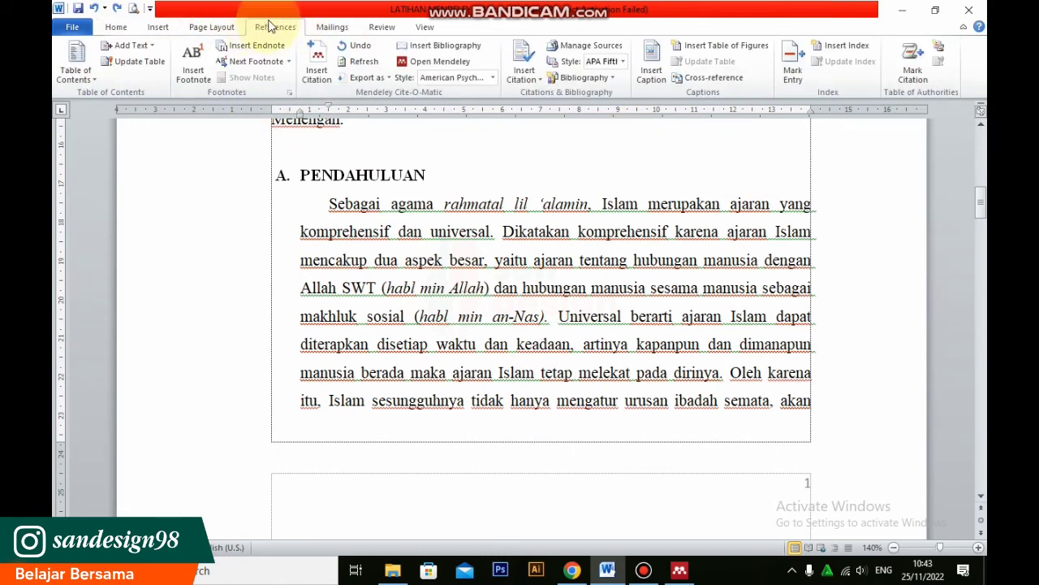
click(321, 62)
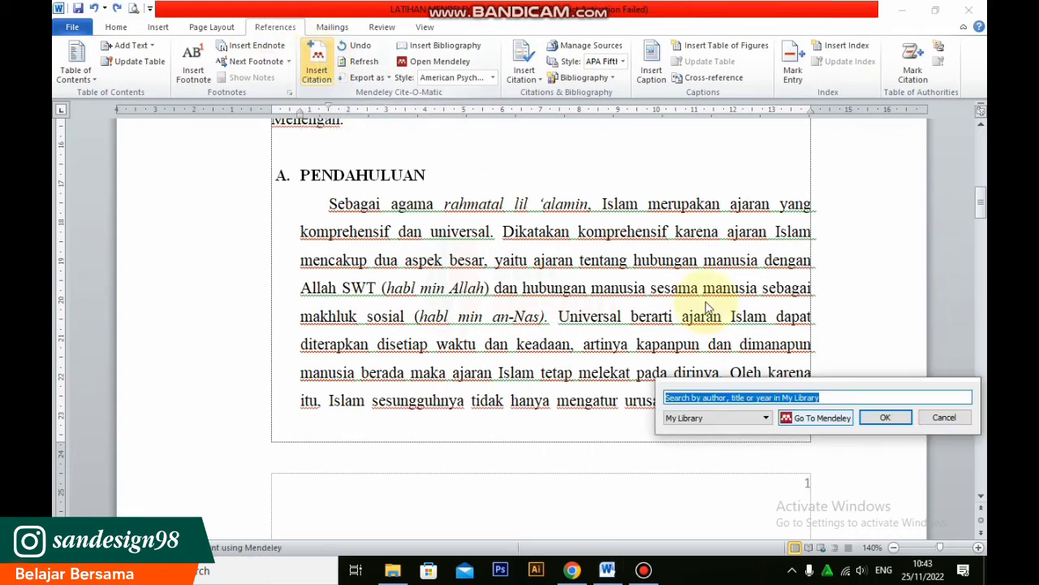
drag(860, 388, 619, 209)
click(583, 239)
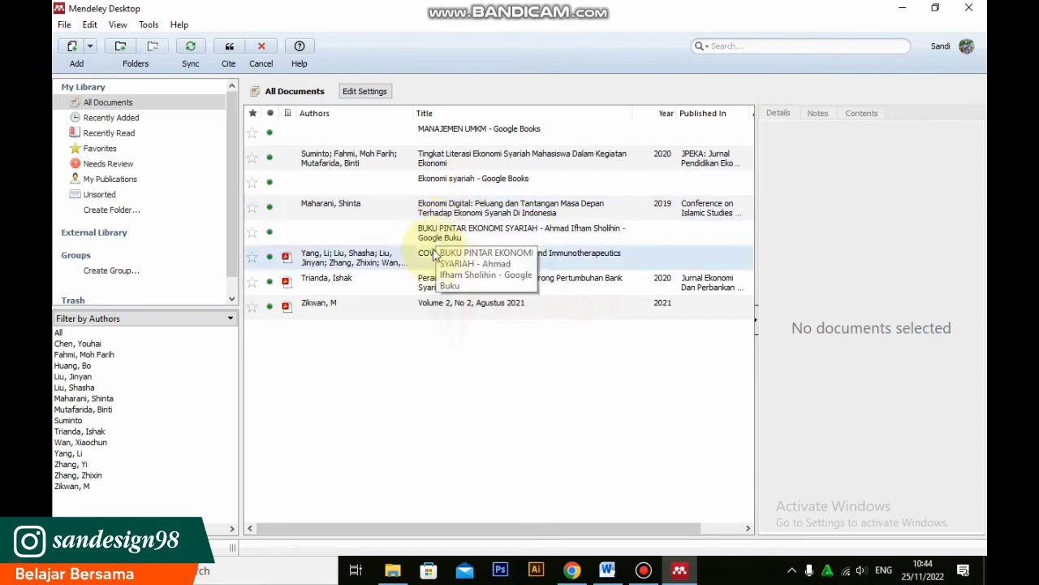
click(458, 210)
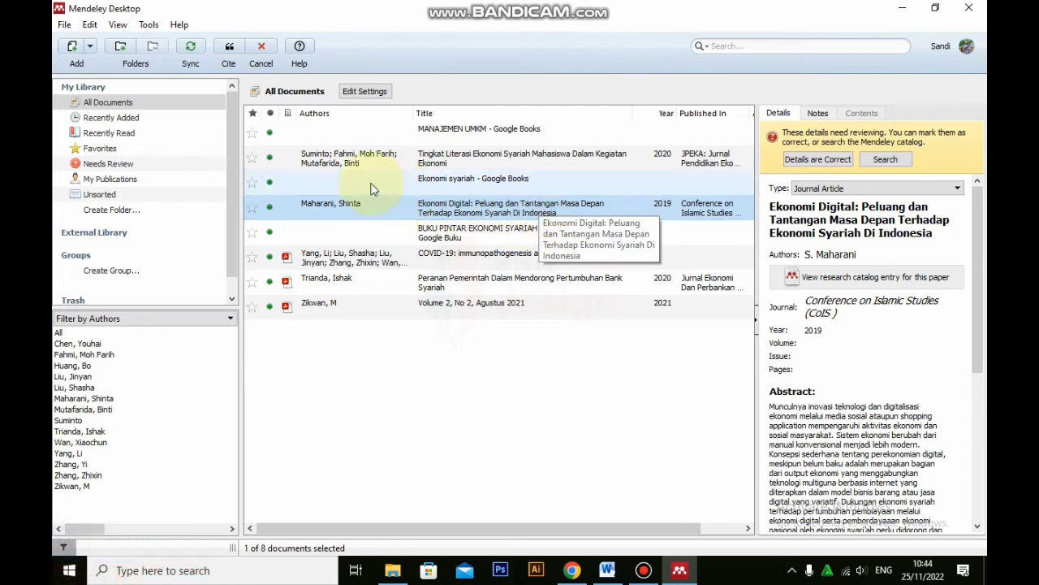
click(231, 47)
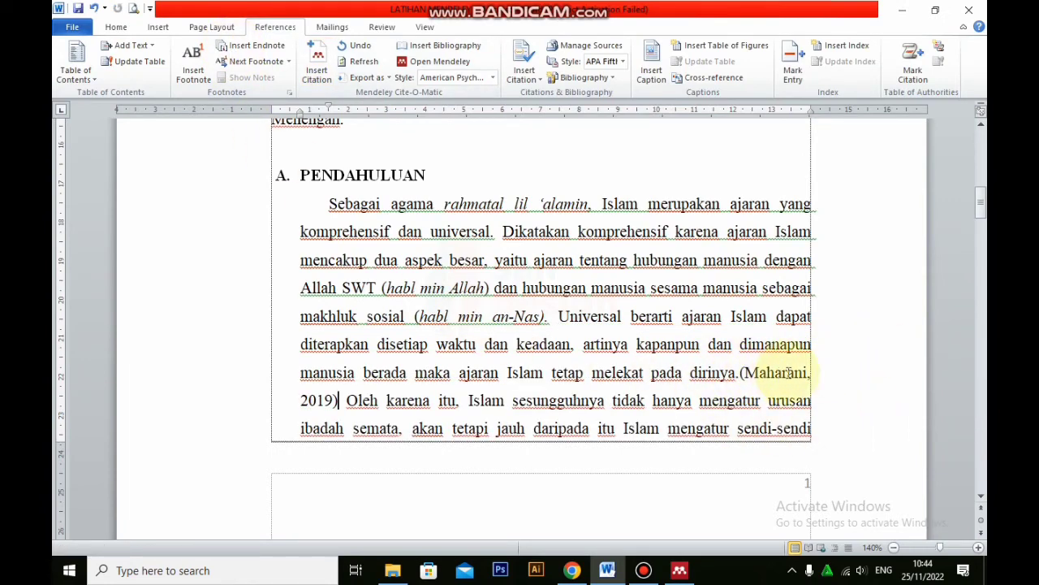
Check the inserted in-text citation and change the Mendeley citation style to Modern Humanities Research Association 3rd edition (note with bibliography)
scroll(349, 400, down, 1)
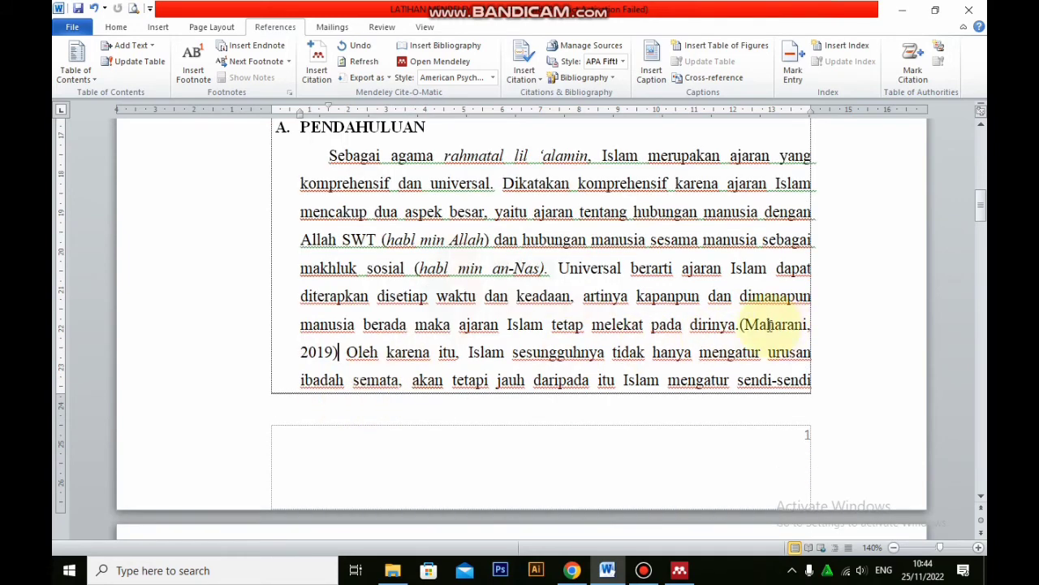
scroll(770, 325, down, 1)
scroll(770, 325, up, 1)
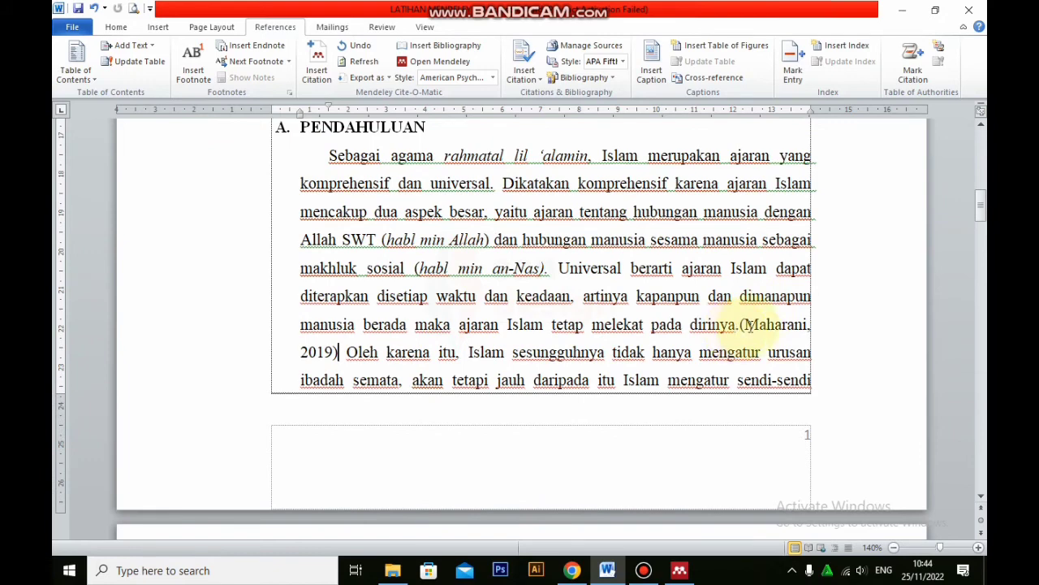
scroll(747, 325, down, 2)
scroll(750, 325, up, 1)
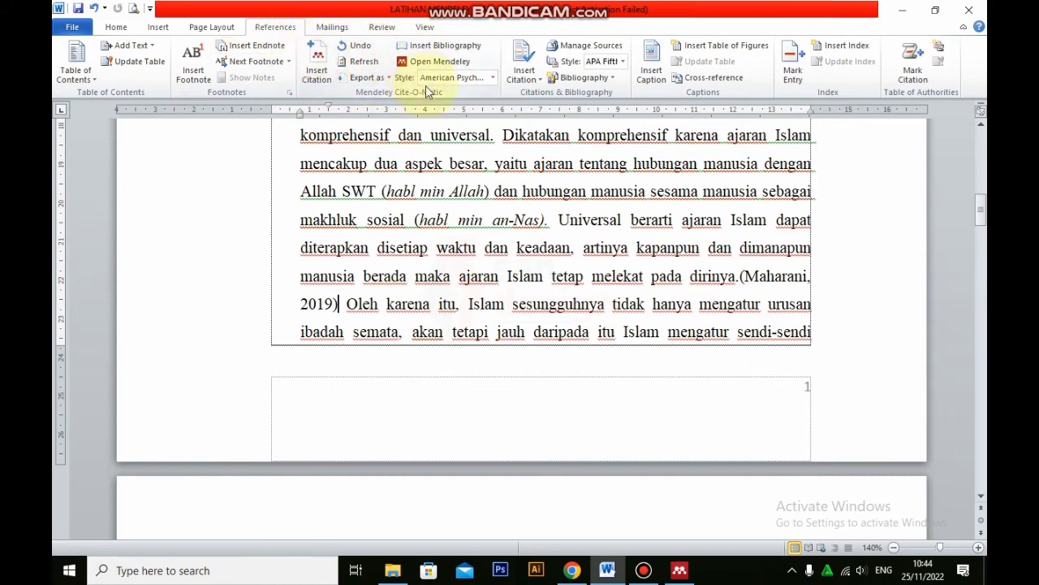
click(491, 79)
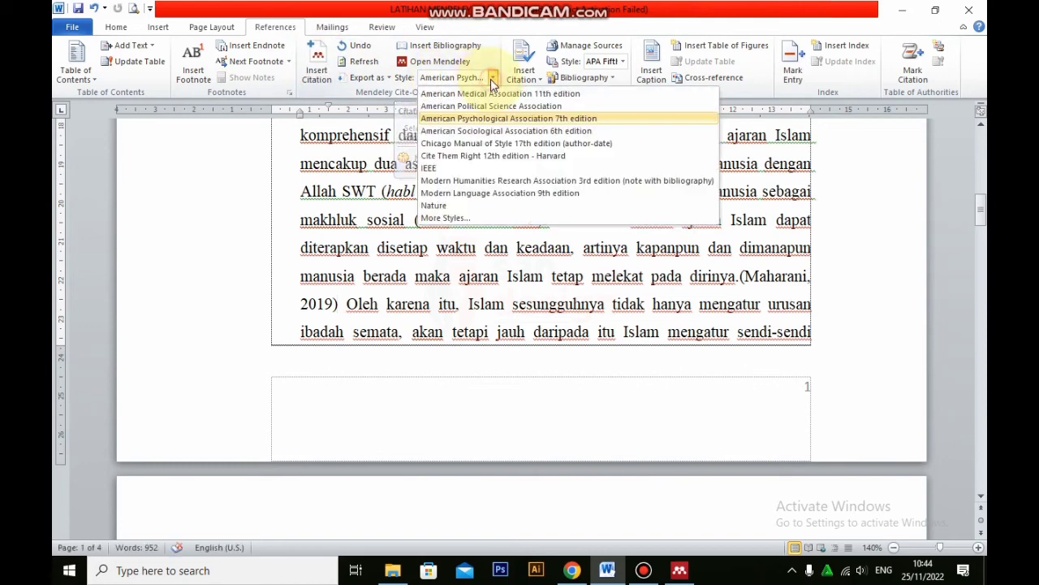
click(503, 181)
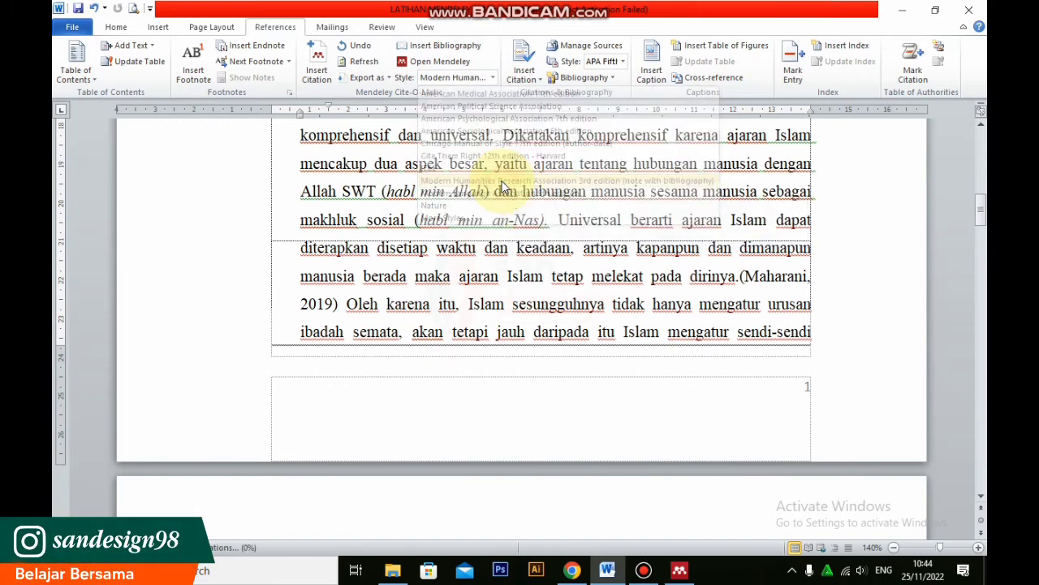
Examine the citation's footnote on page 2 and its reference mark after "melekat pada dirinya."
scroll(679, 334, up, 2)
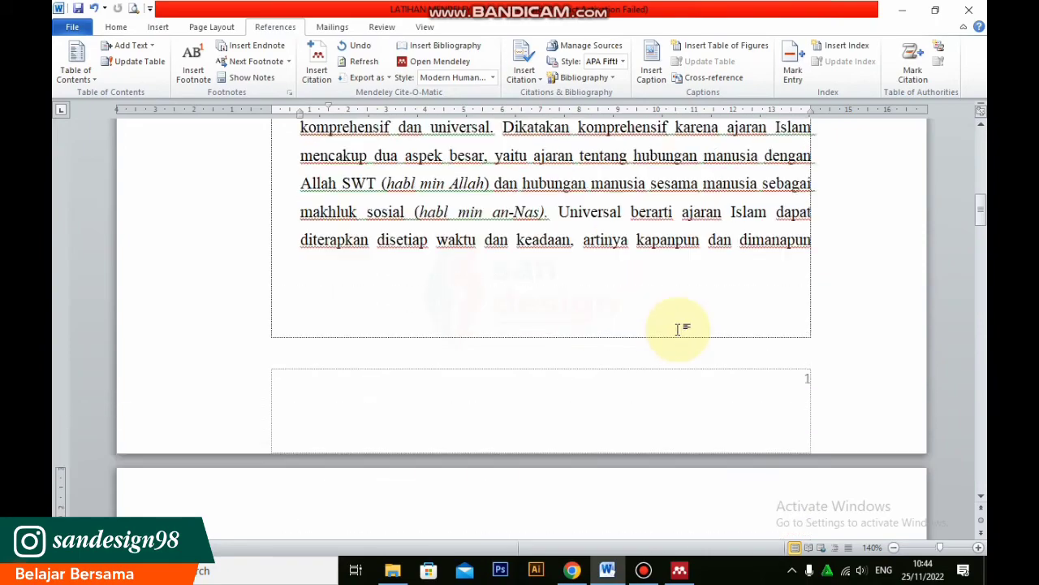
scroll(680, 332, down, 7)
scroll(730, 259, down, 14)
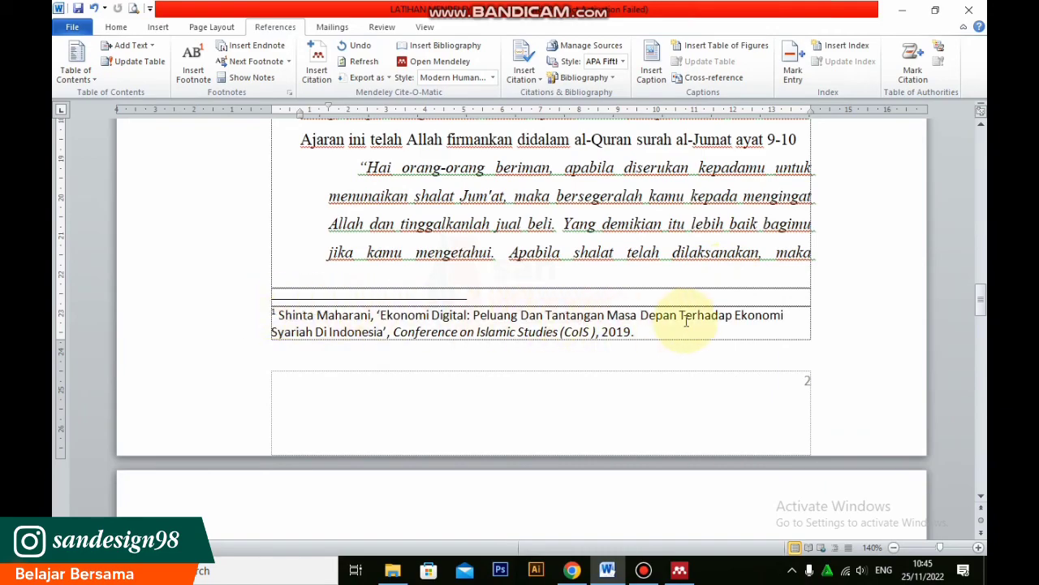
scroll(682, 330, down, 2)
scroll(682, 333, up, 5)
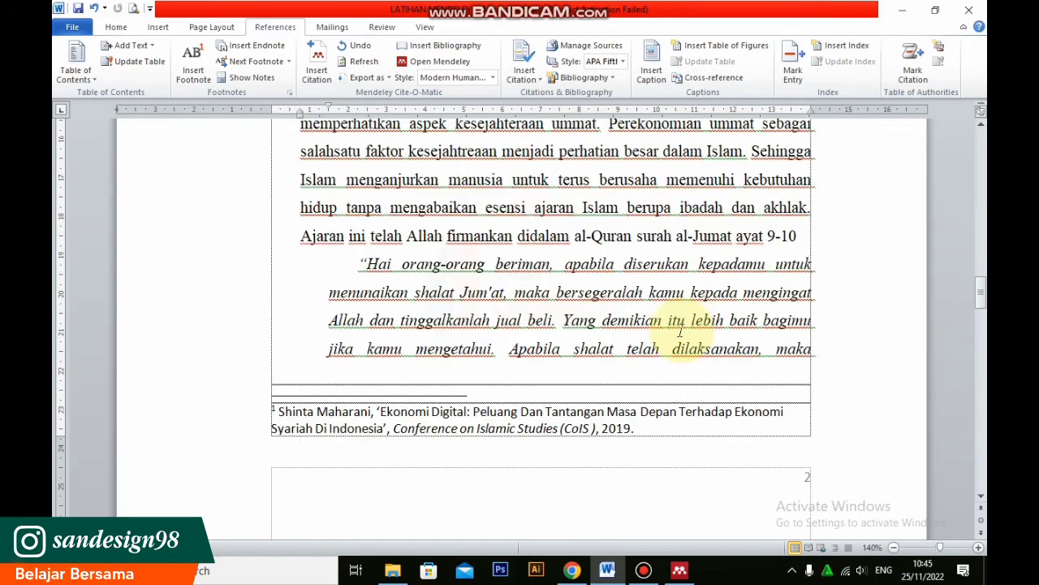
scroll(682, 331, up, 10)
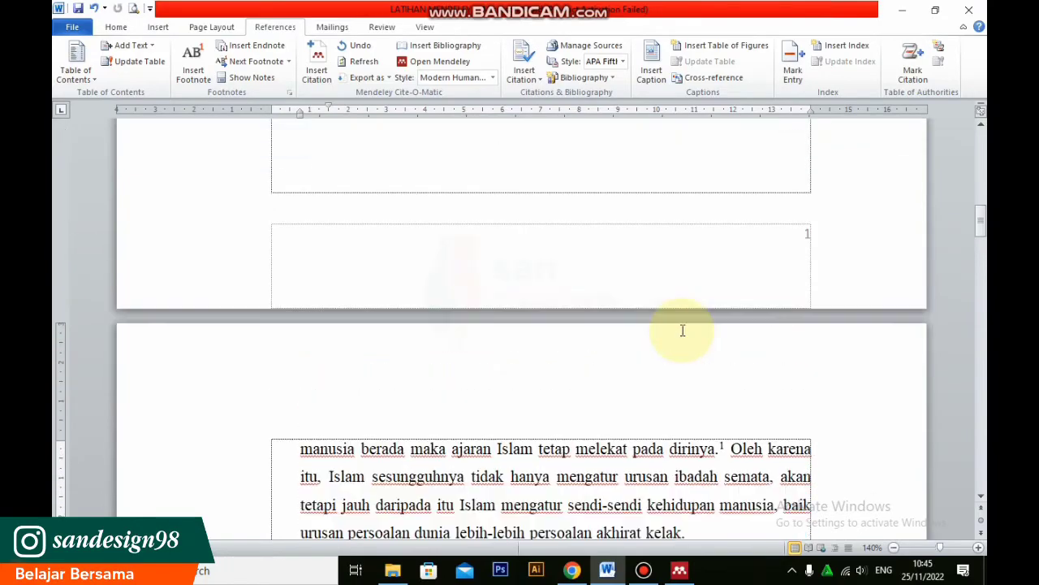
scroll(682, 332, down, 8)
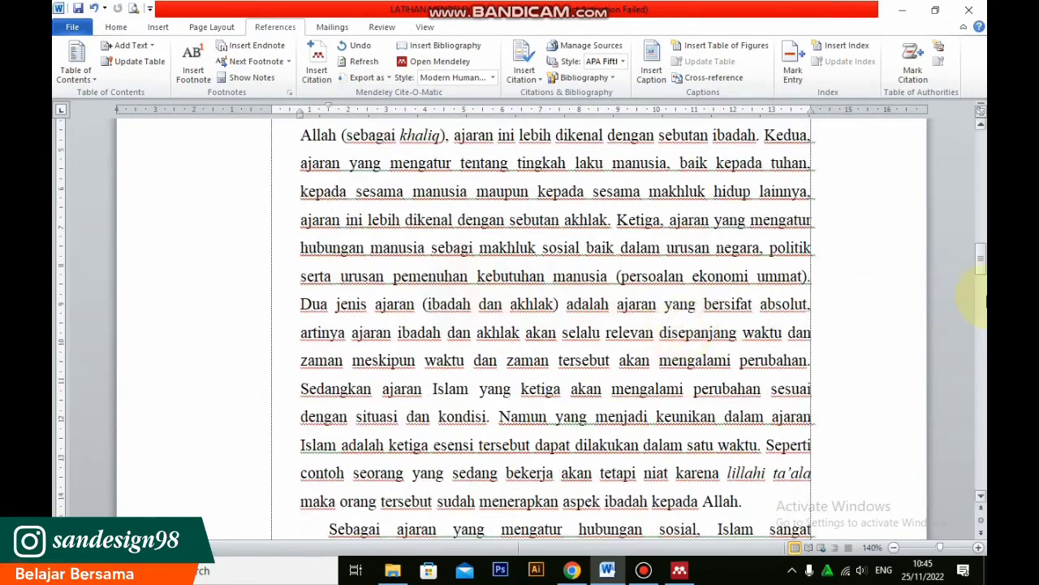
Insert the Mendeley bibliography on a new line below the last DAFTAR PUSTAKA entry
drag(983, 268, 984, 484)
scroll(578, 342, up, 6)
scroll(578, 341, down, 6)
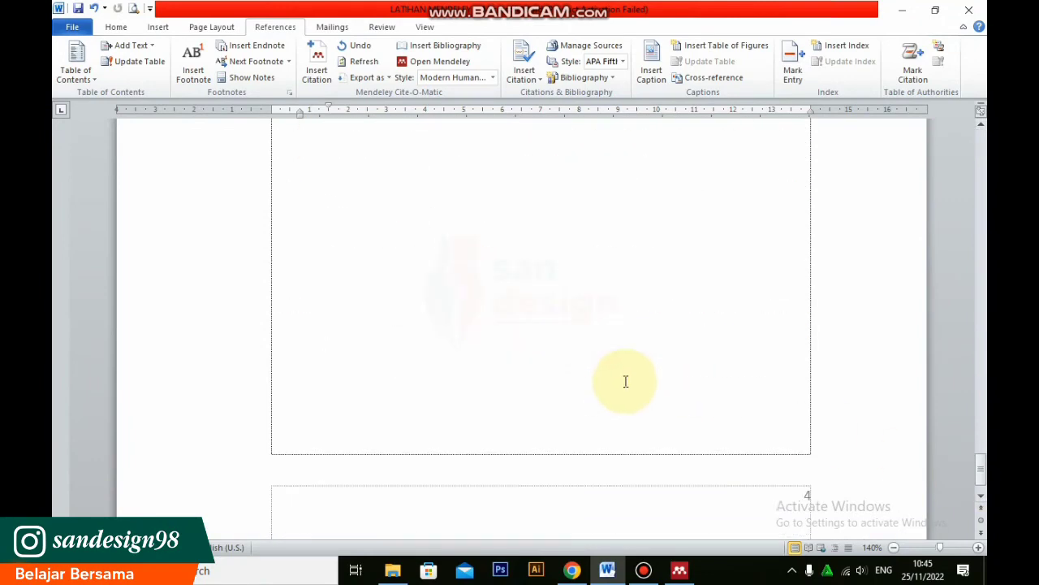
scroll(626, 351, up, 4)
scroll(626, 349, up, 2)
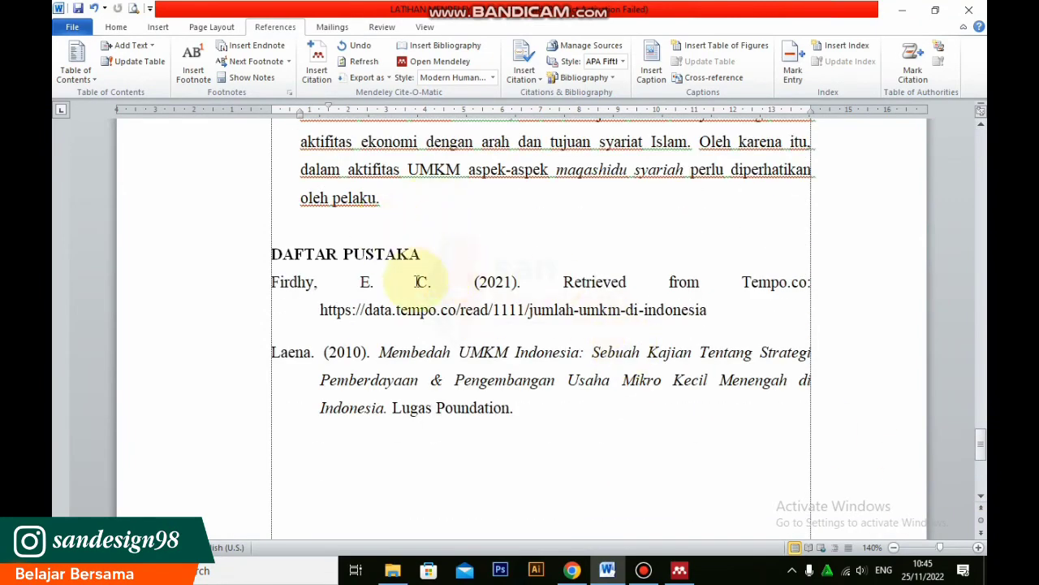
click(566, 420)
scroll(589, 373, down, 2)
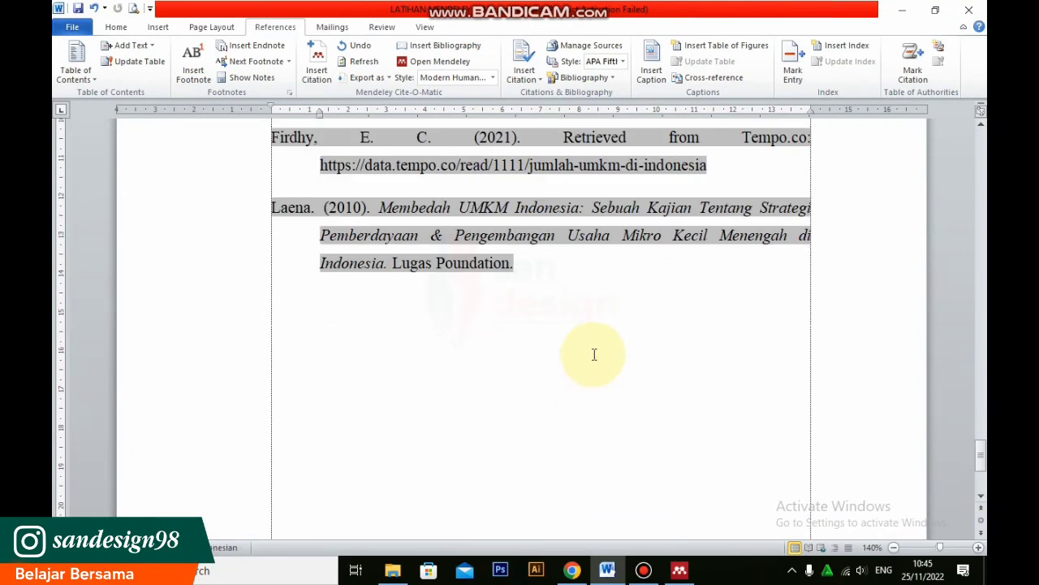
key(Return)
scroll(498, 425, up, 2)
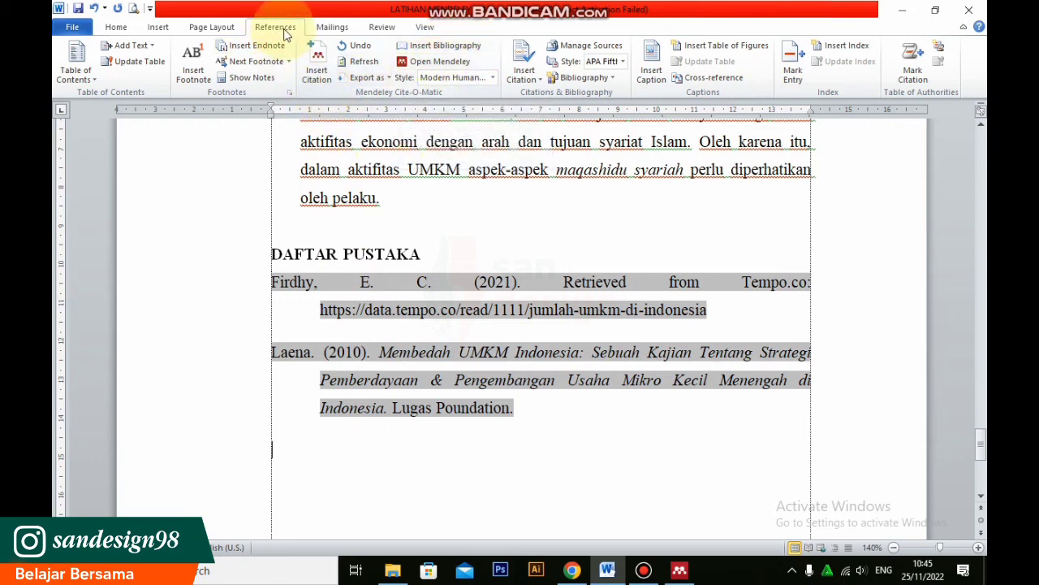
click(461, 49)
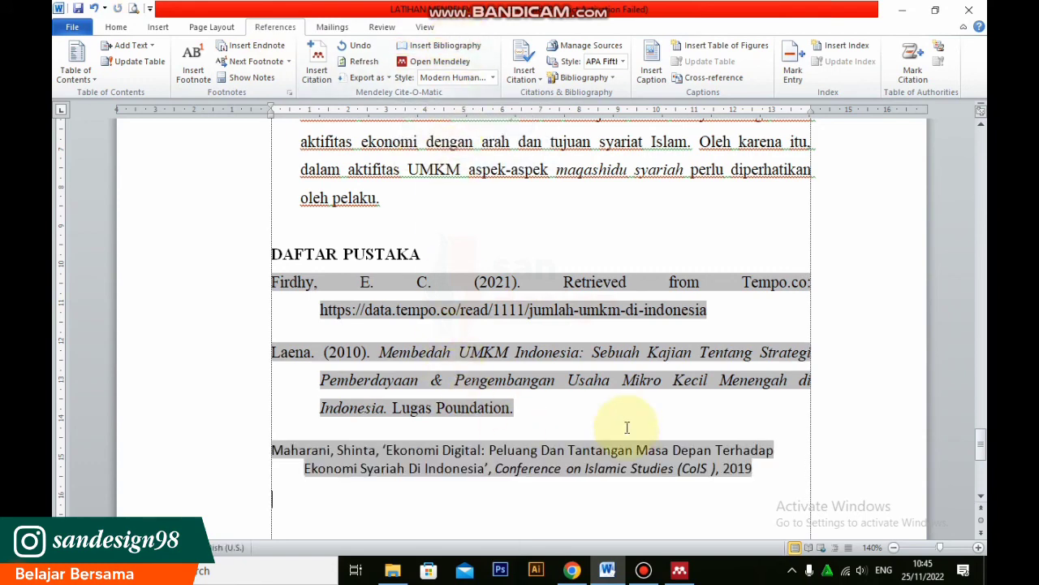
Format the new "Ekonomi Digital" bibliography entry in Times New Roman, size 12, with justified alignment
scroll(650, 414, down, 3)
click(689, 384)
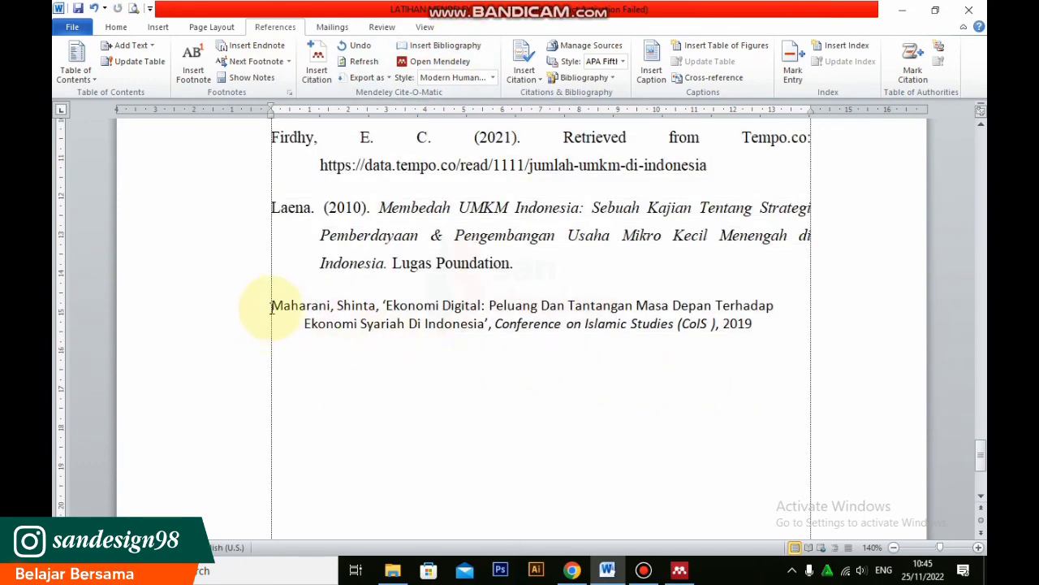
drag(271, 306, 790, 315)
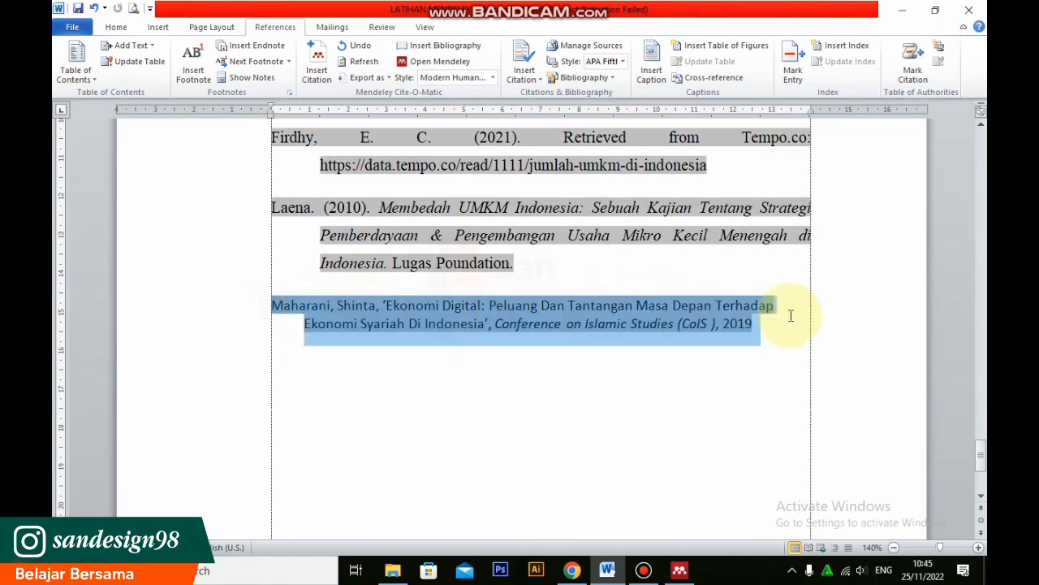
click(116, 27)
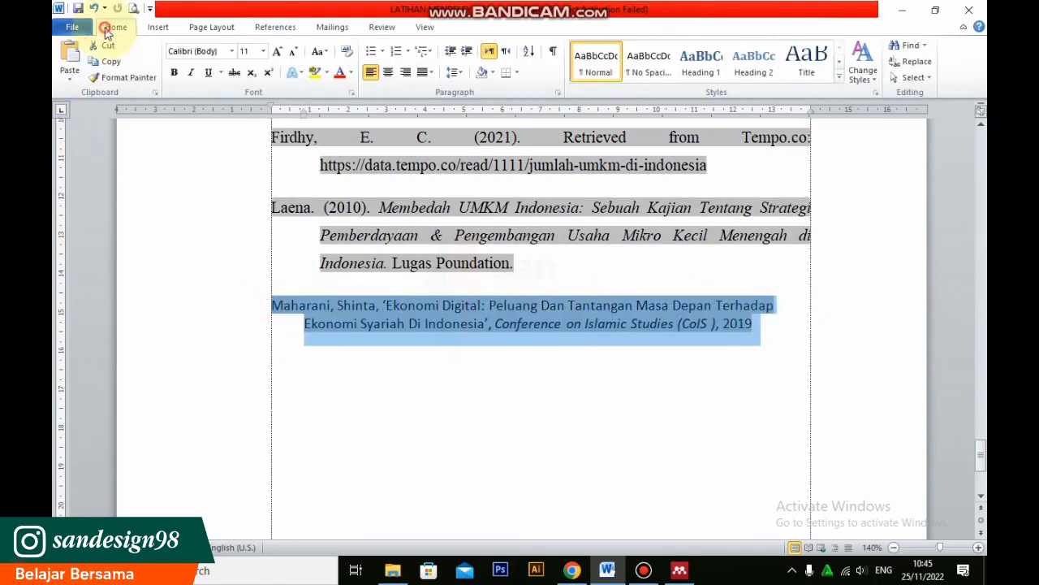
click(232, 51)
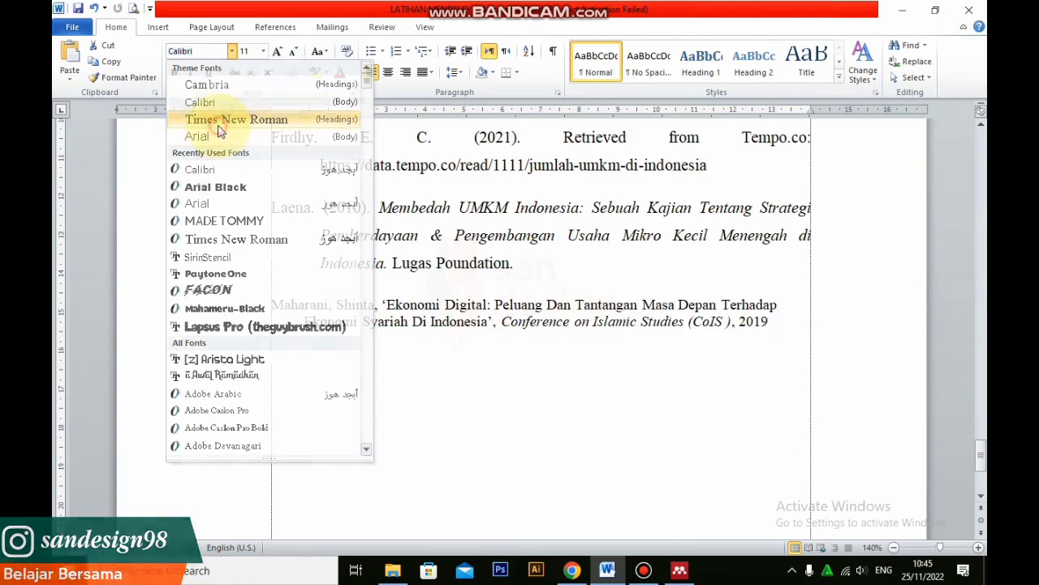
click(212, 114)
click(277, 51)
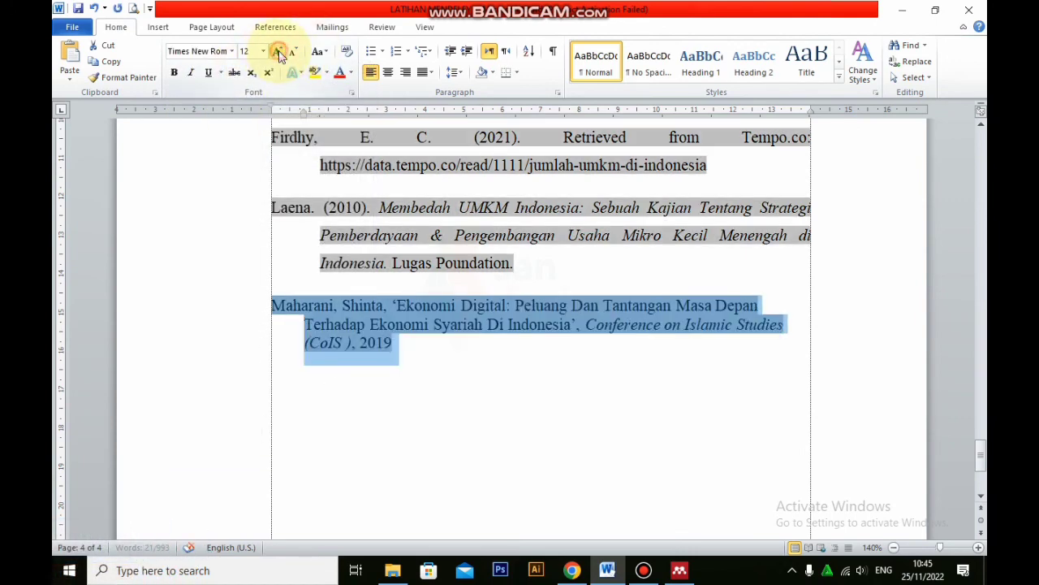
click(430, 73)
click(451, 89)
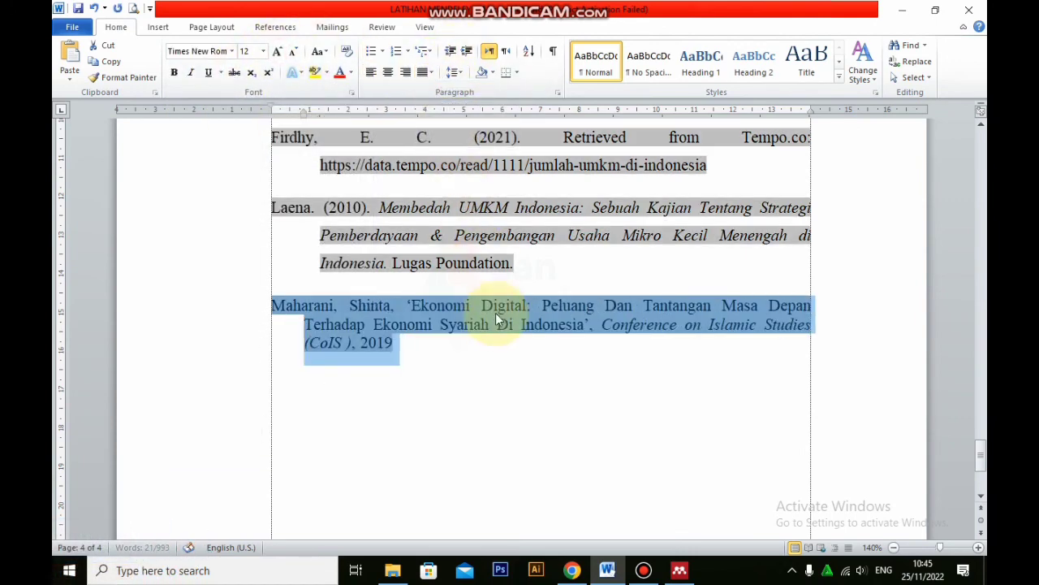
click(494, 353)
scroll(480, 444, up, 3)
scroll(487, 406, up, 6)
scroll(526, 325, down, 6)
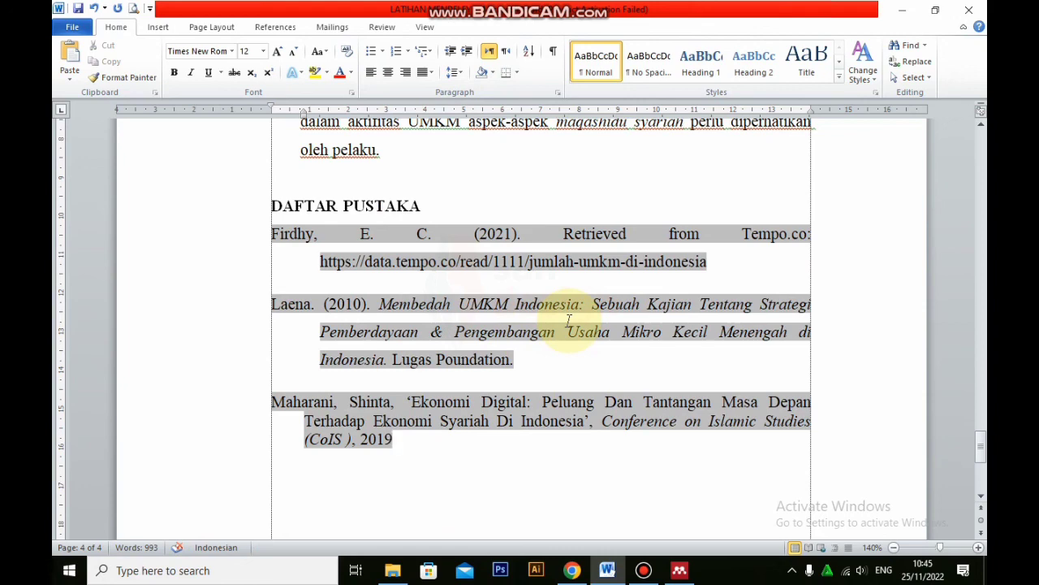
scroll(470, 431, down, 5)
scroll(471, 419, up, 1)
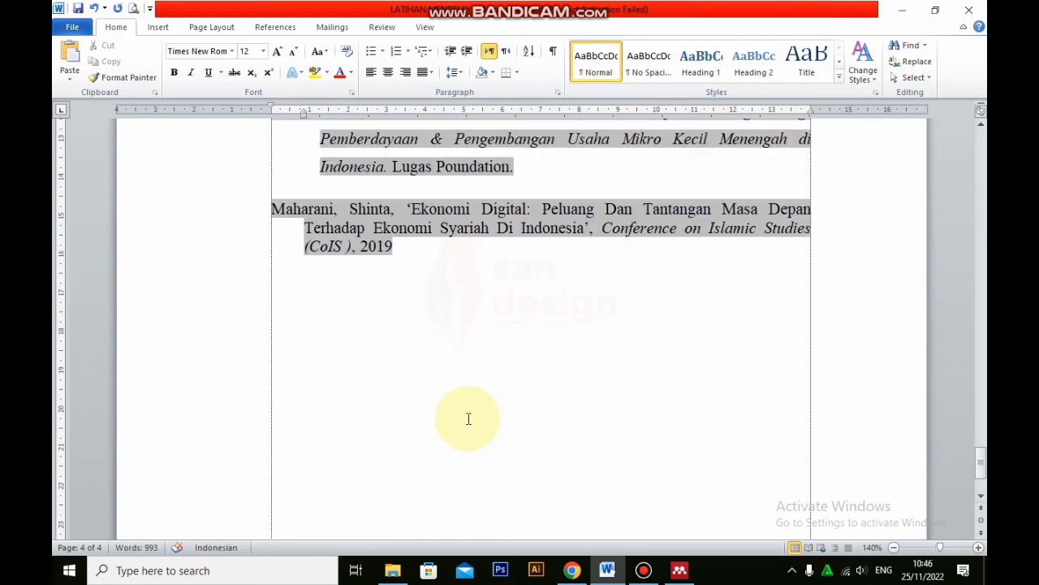